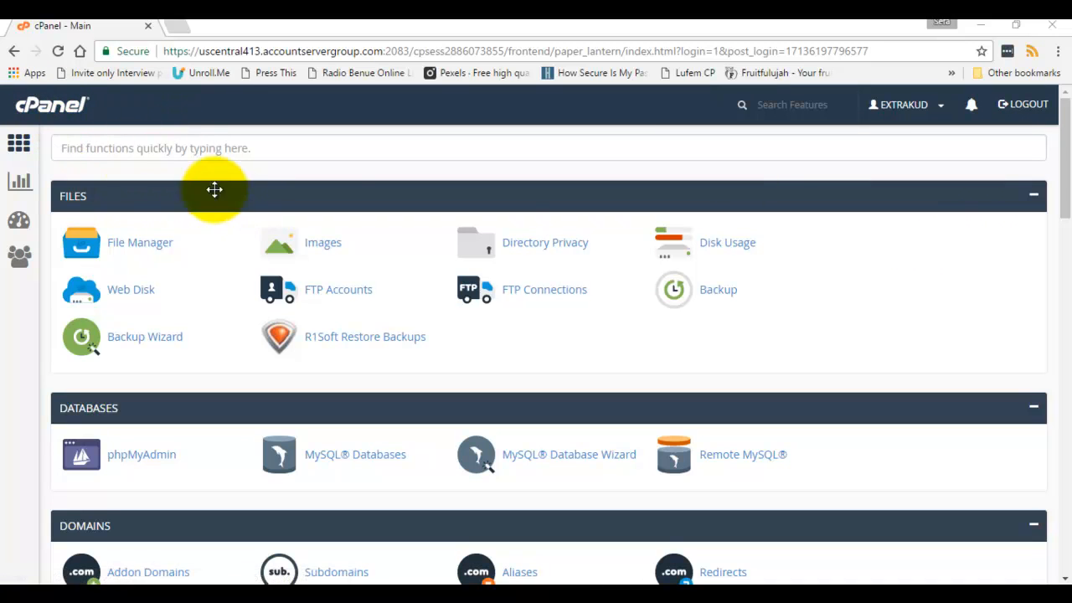
Scroll the cPanel home page down to the Softaculous Apps Installer section.
scroll(857, 210, "down", 9)
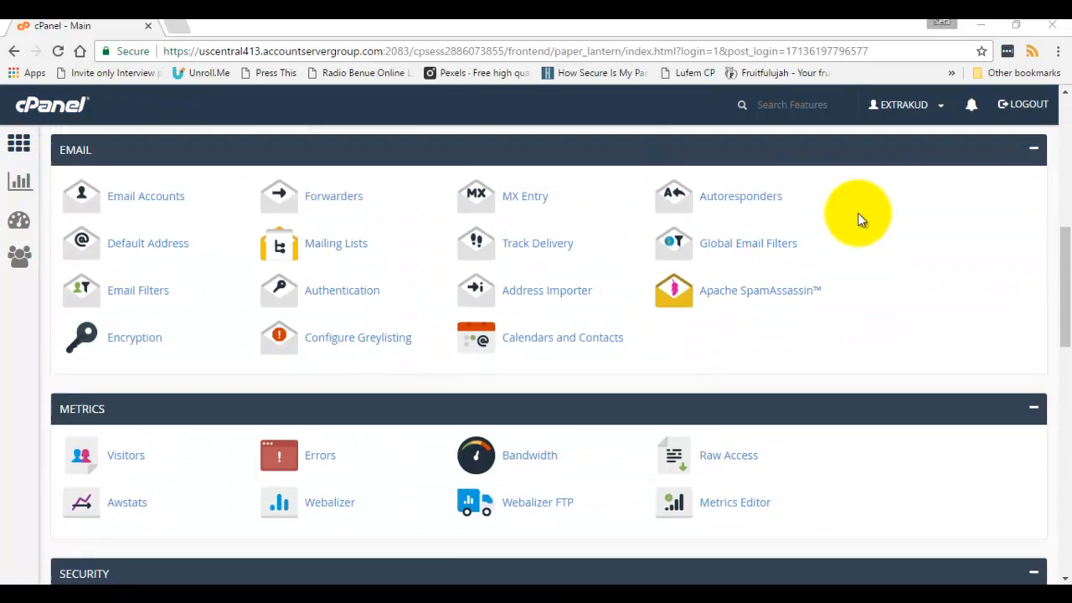
scroll(850, 235, "down", 10)
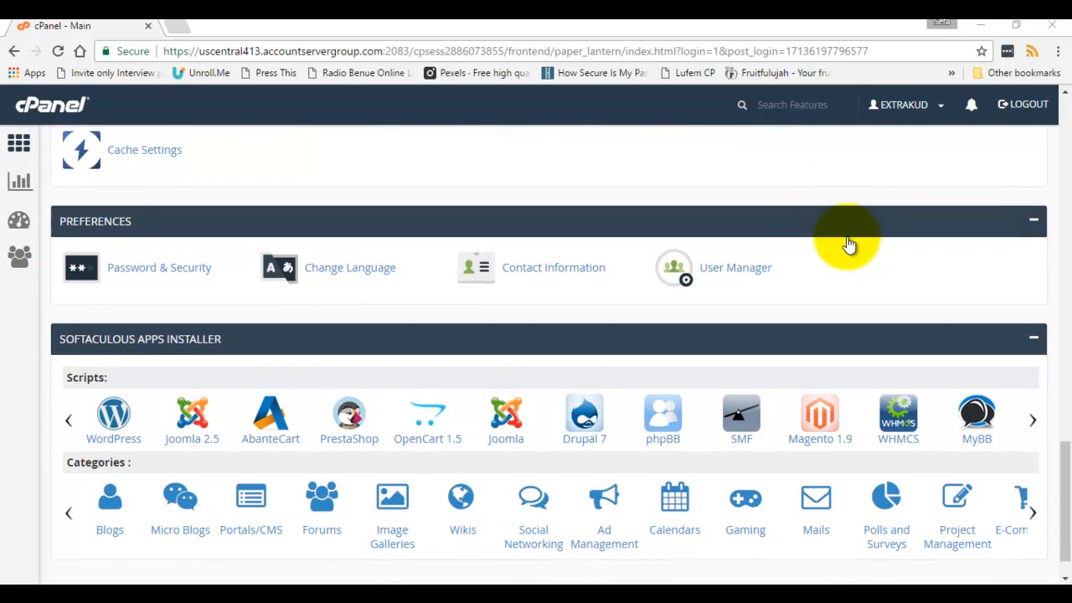
scroll(850, 245, "up", 12)
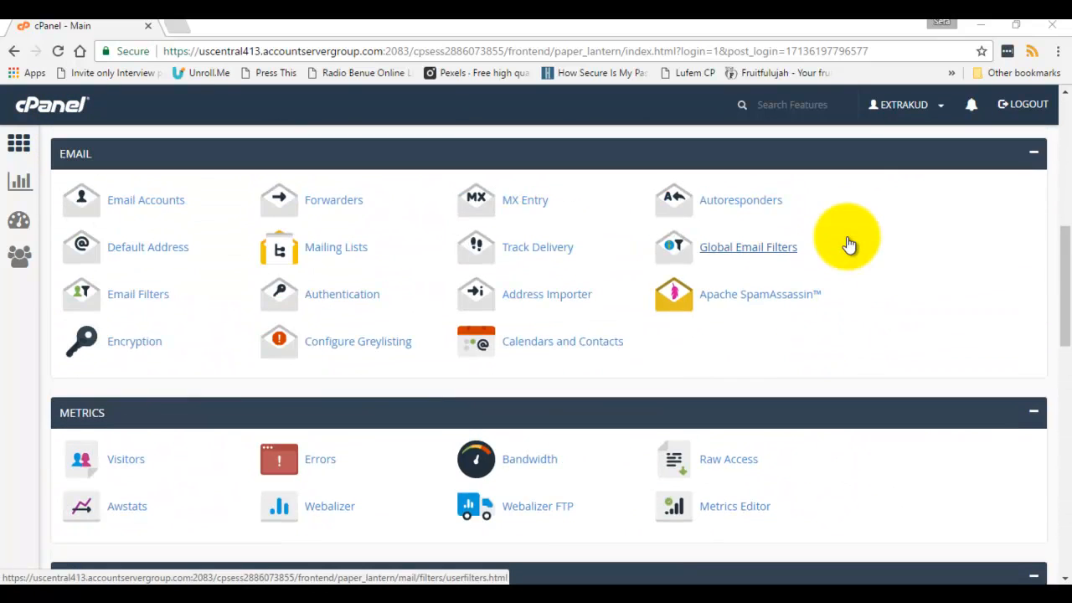
scroll(848, 244, "up", 8)
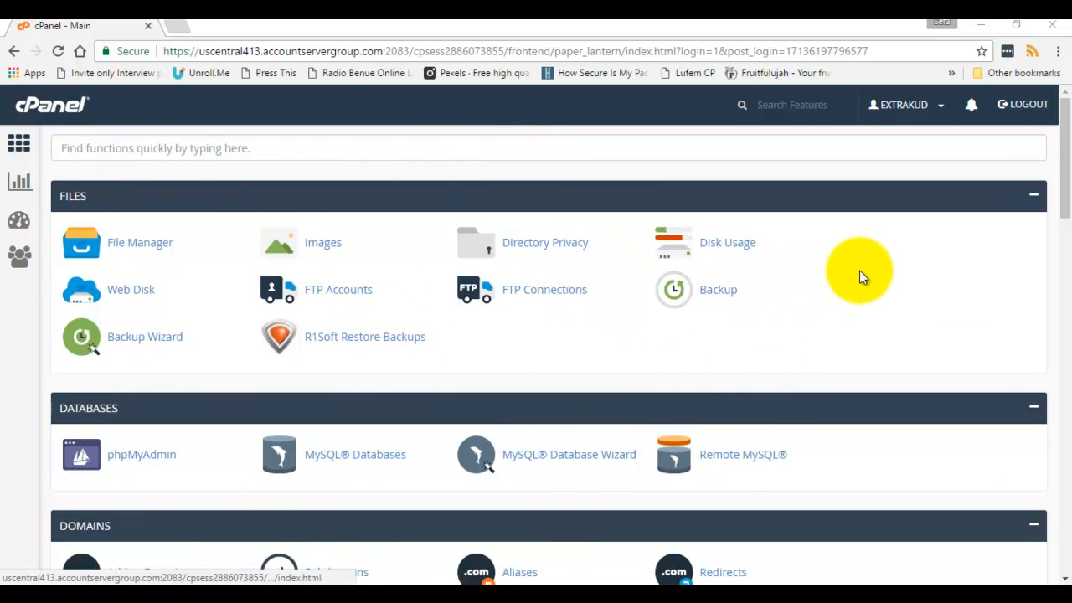
scroll(863, 276, "down", 1)
scroll(864, 277, "down", 3)
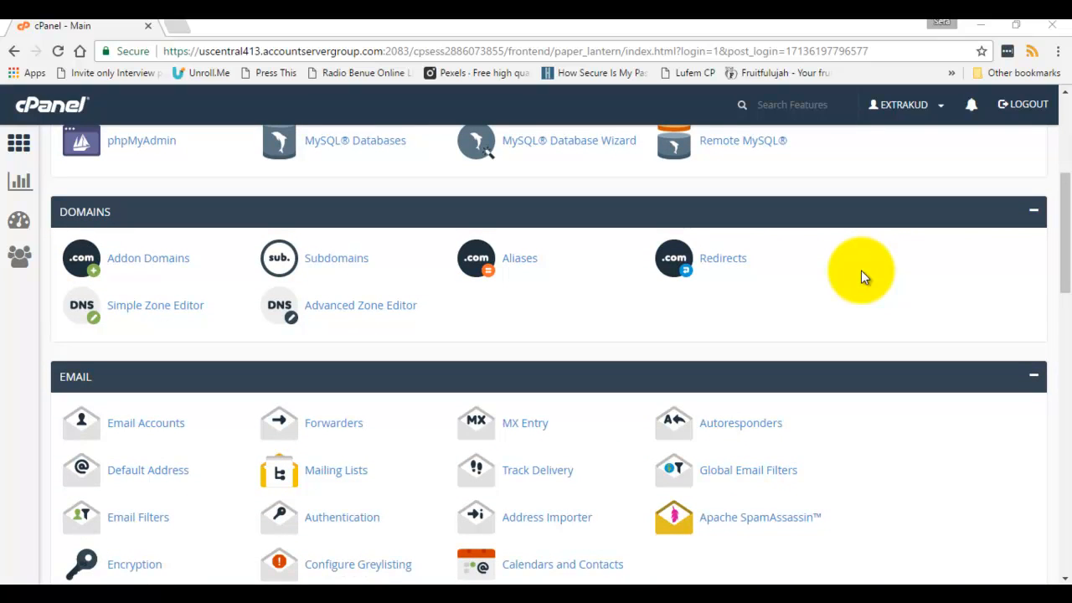
scroll(861, 270, "down", 8)
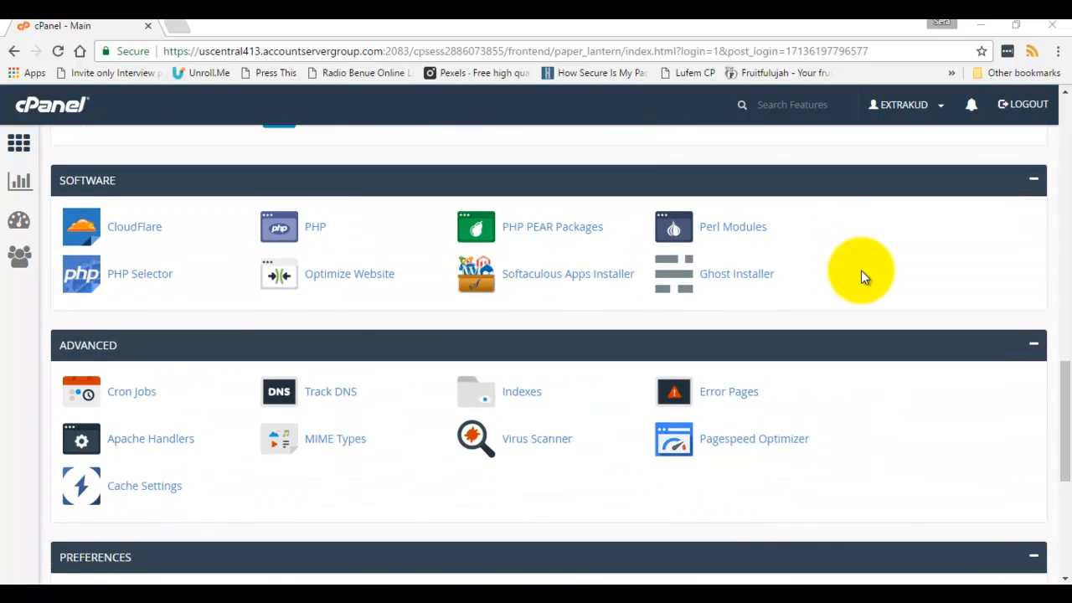
scroll(861, 270, "down", 4)
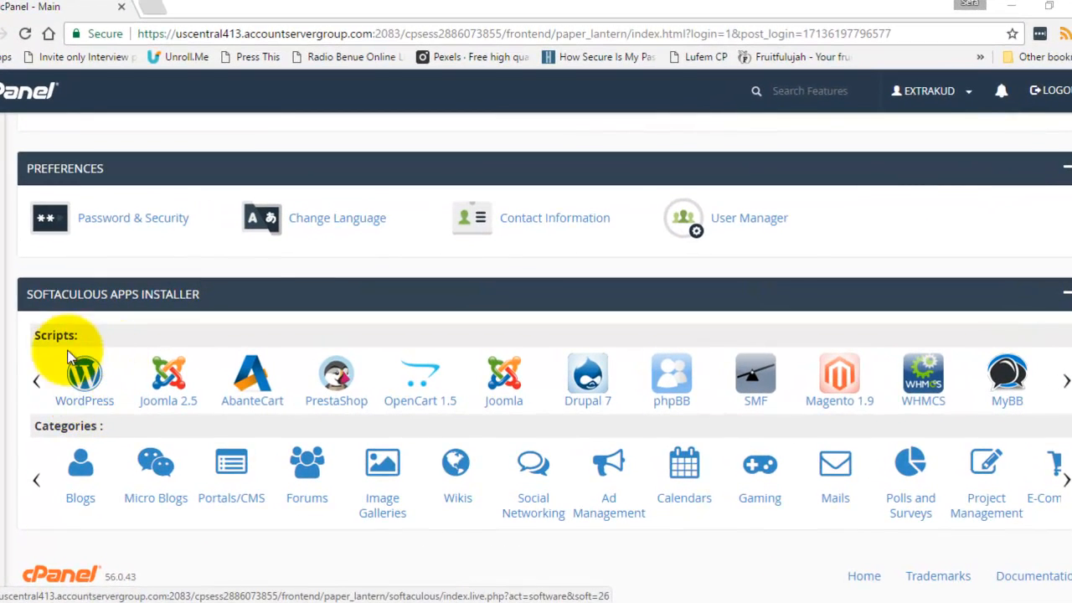
Open WordPress in Softaculous and review its 4.7.3 overview and 22.26 MB requirement.
left_click(88, 406)
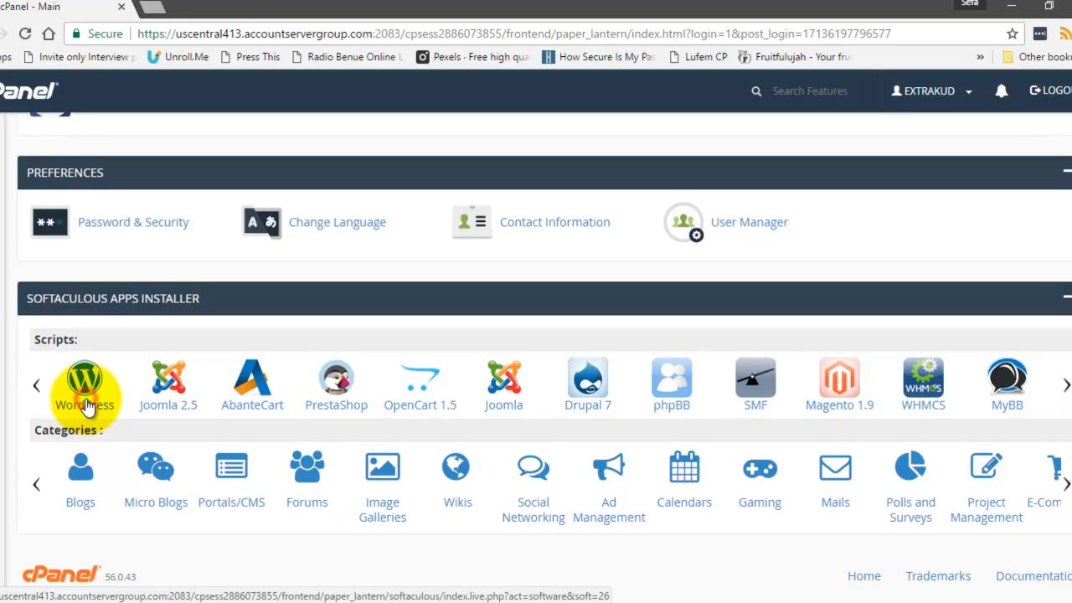
left_click(87, 404)
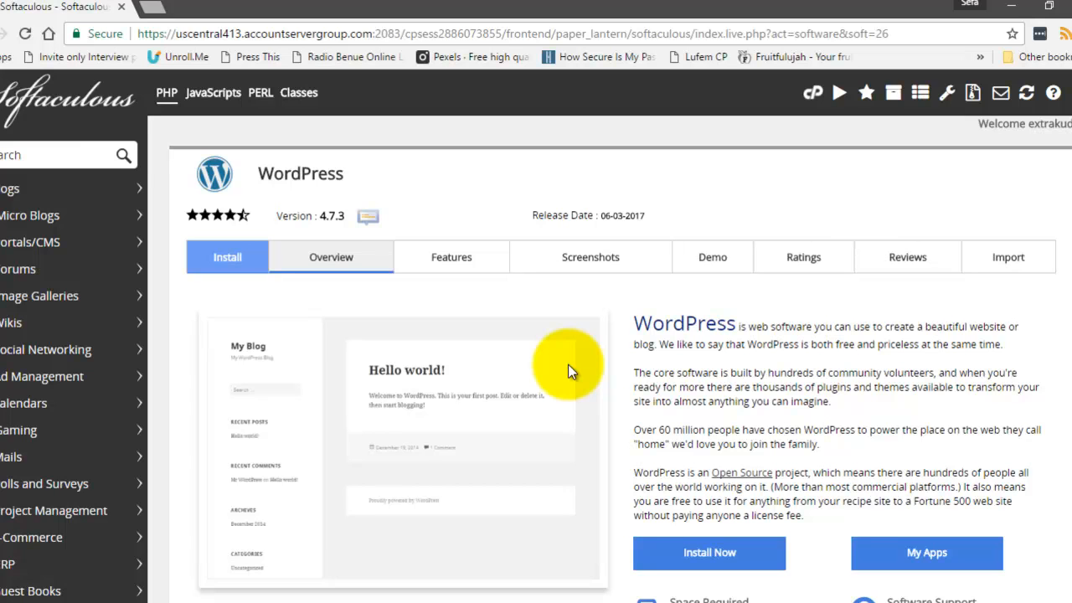
scroll(862, 553, "down", 2)
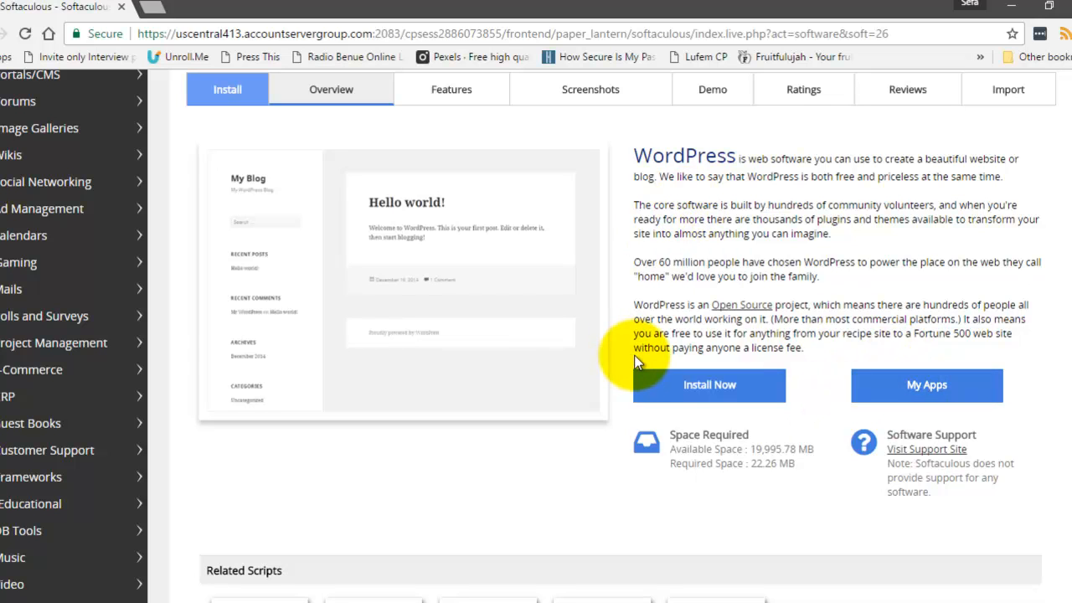
Start the WordPress install form and view the protocol choices.
left_click(707, 399)
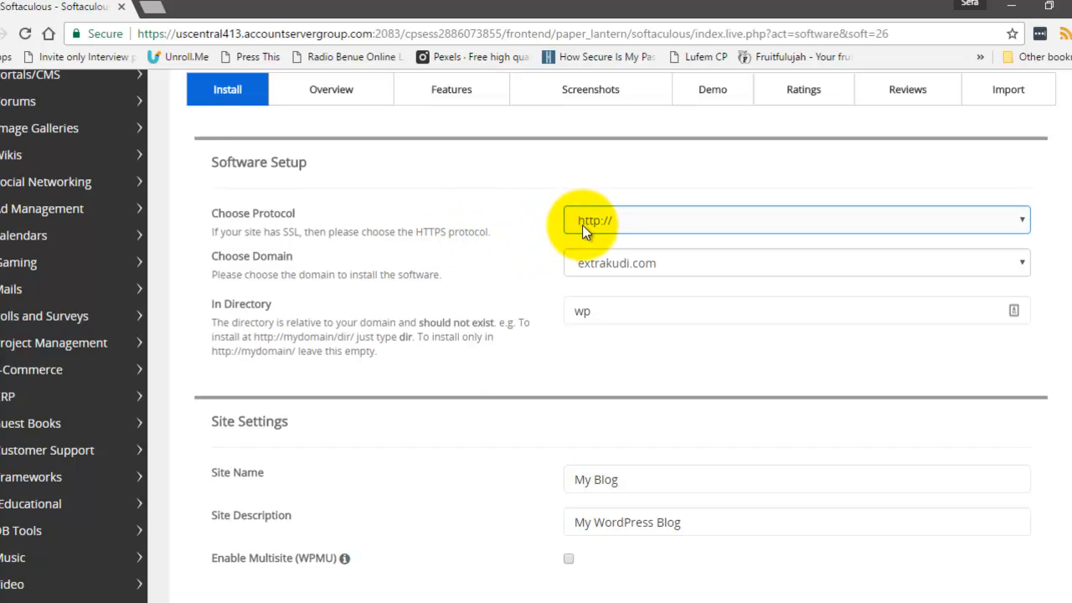
left_click(1026, 223)
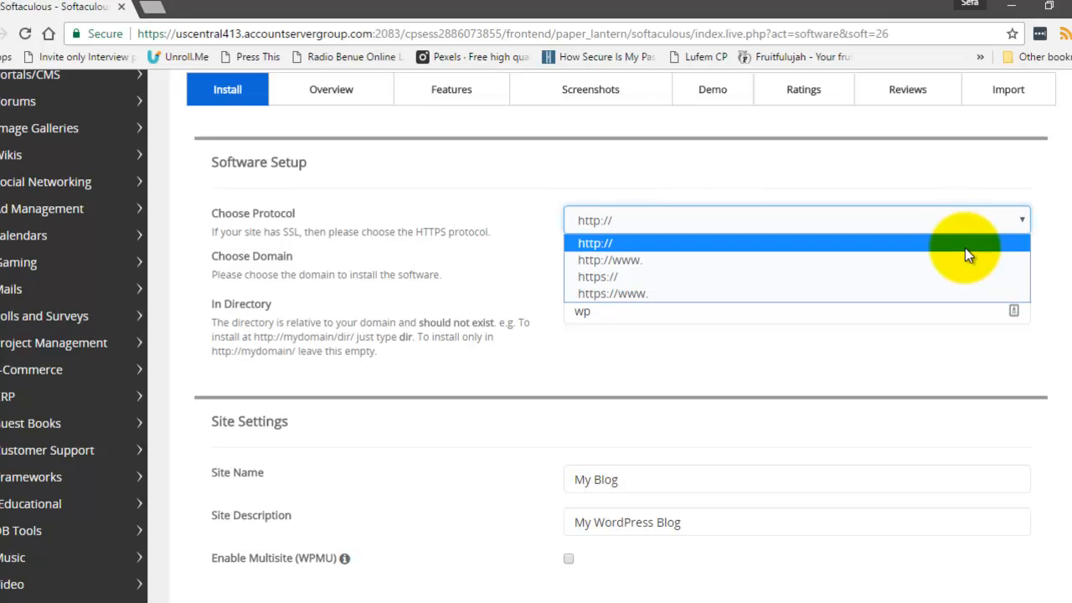
left_click(1045, 191)
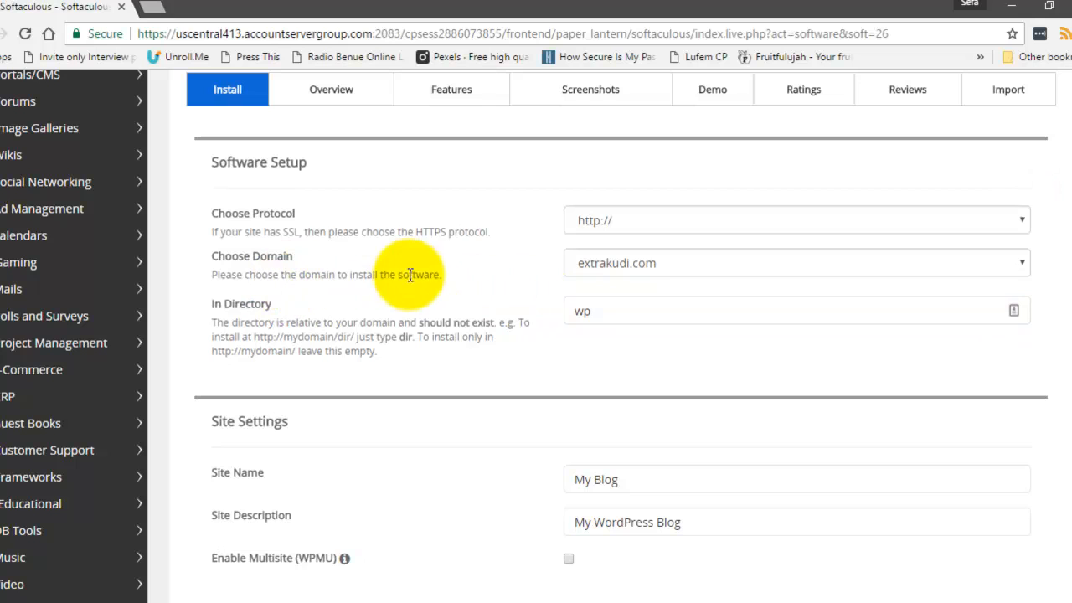
left_click(1020, 268)
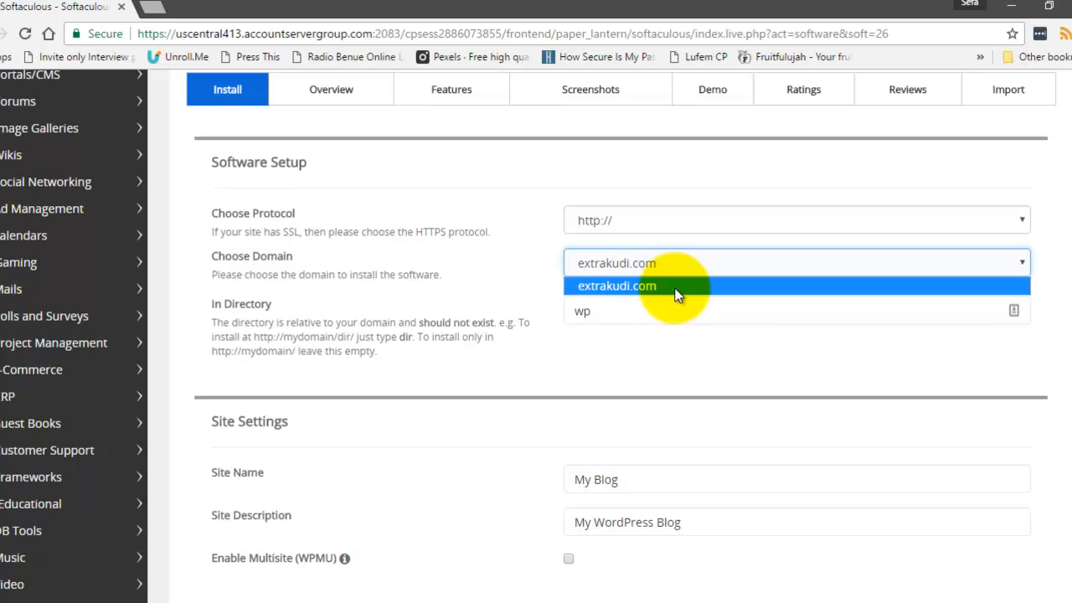
left_click(1046, 263)
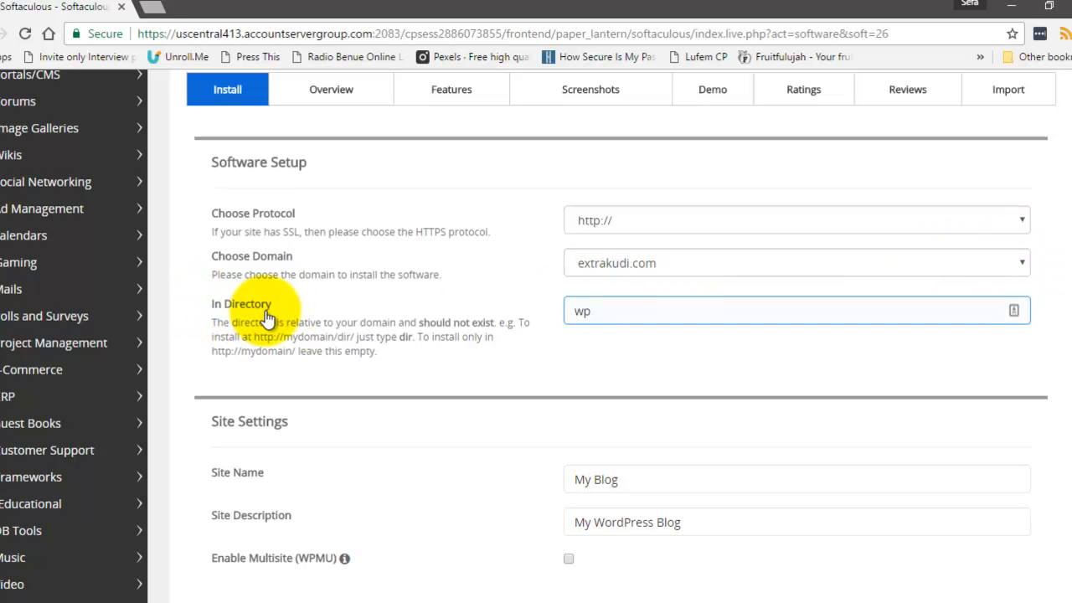
Clear 'wp' from the install directory so WordPress installs at the domain root.
left_click(602, 319)
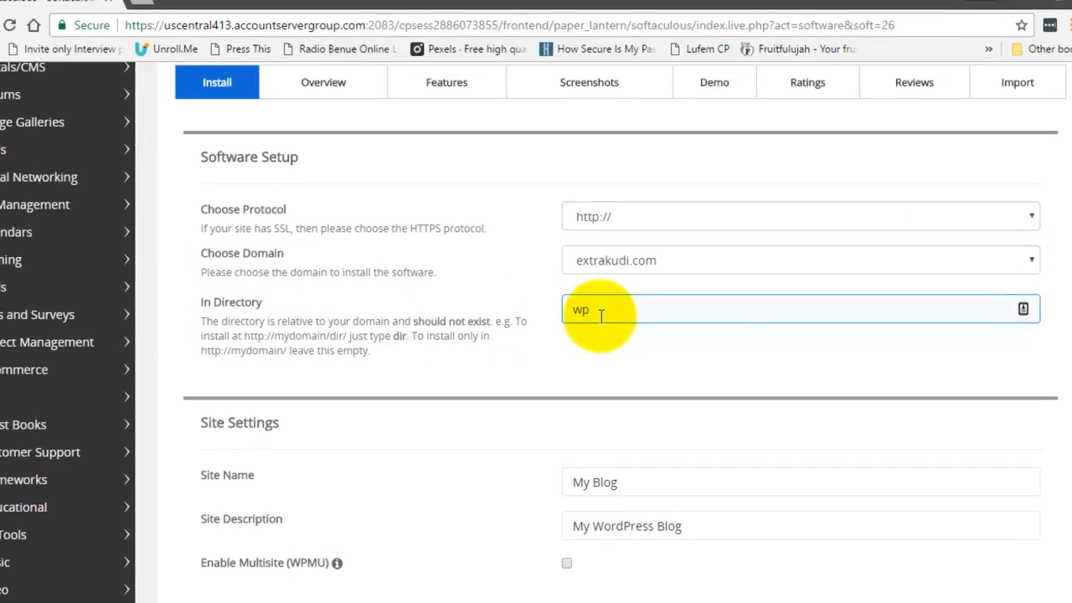
left_click_drag(599, 313, 573, 316)
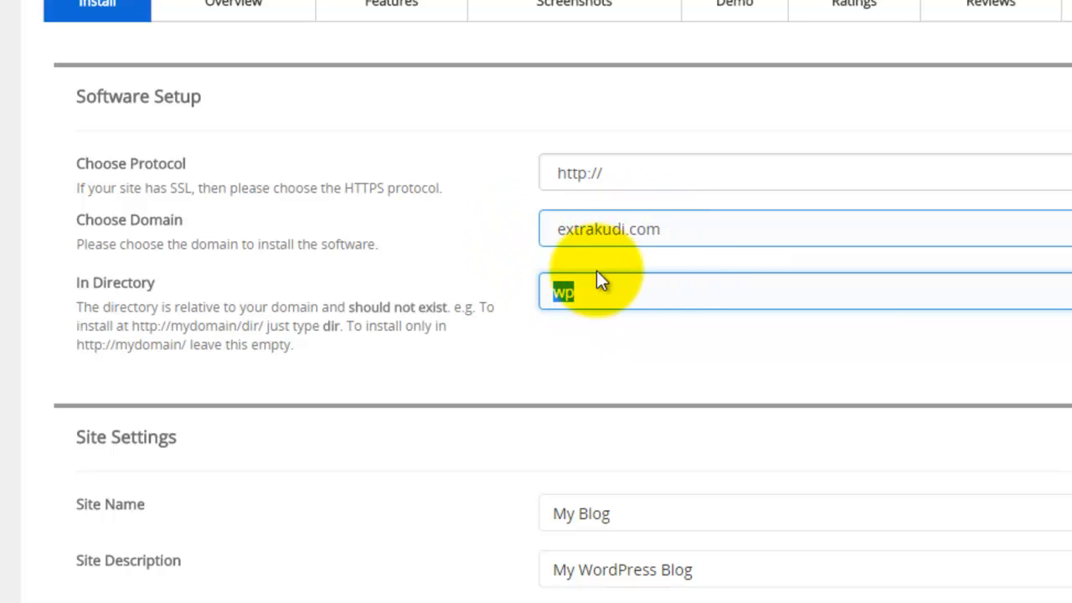
left_click(642, 298)
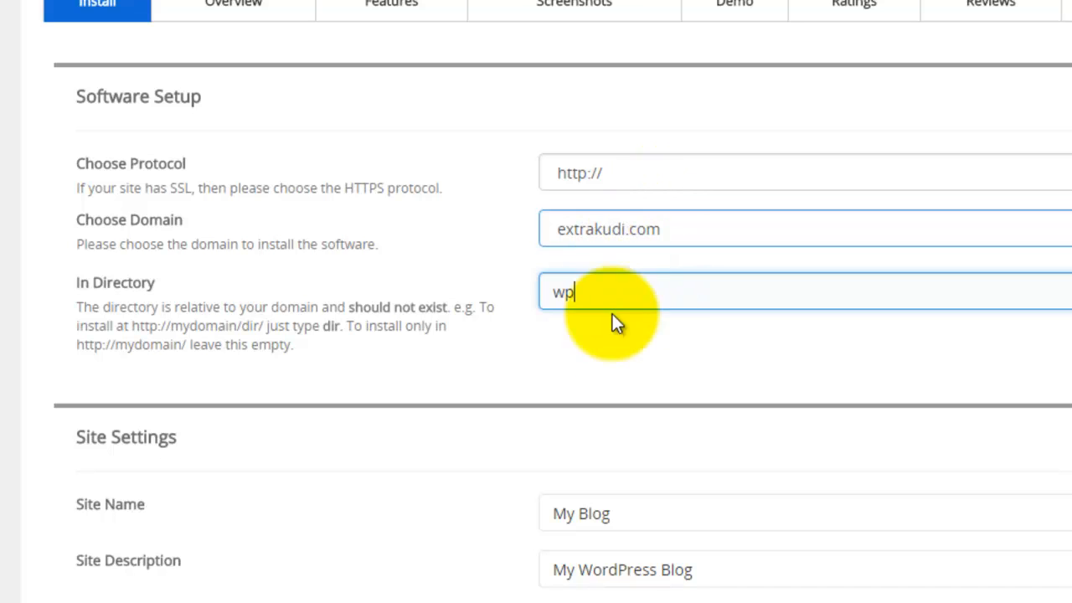
key("BackSpace")
key("BackSpace")
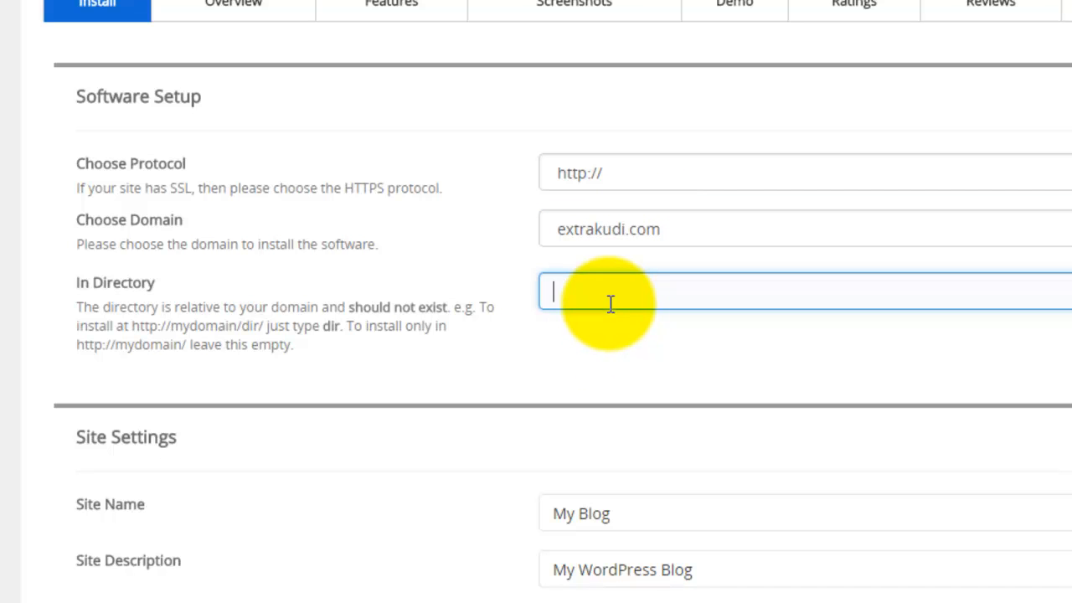
scroll(610, 304, "down", 2)
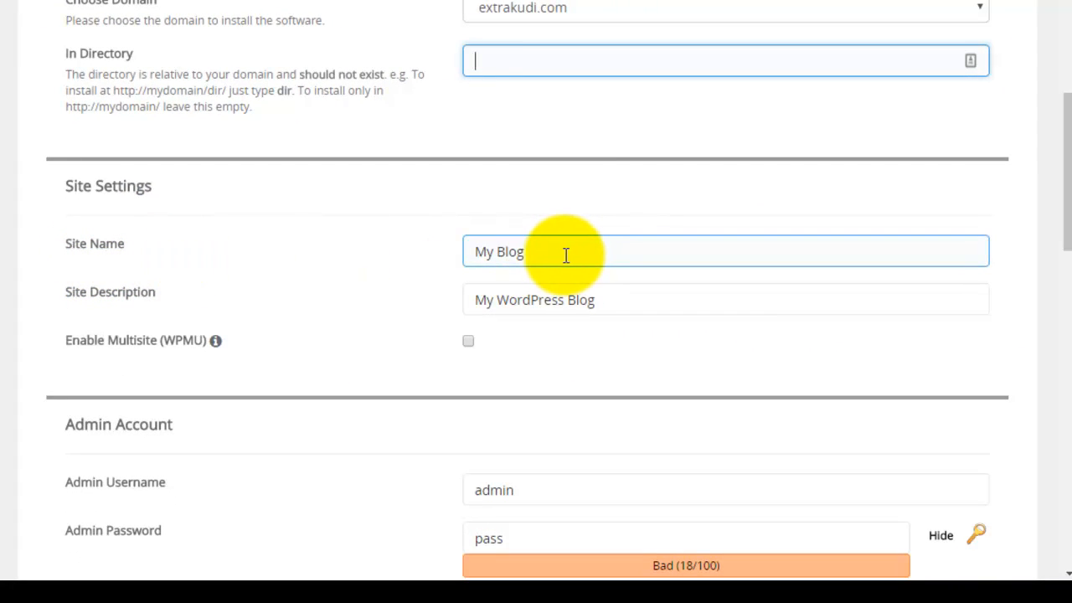
Set site name 'Extrakudi' and description 'Online Business Solutions for Nigerians'.
left_click_drag(565, 256, 447, 253)
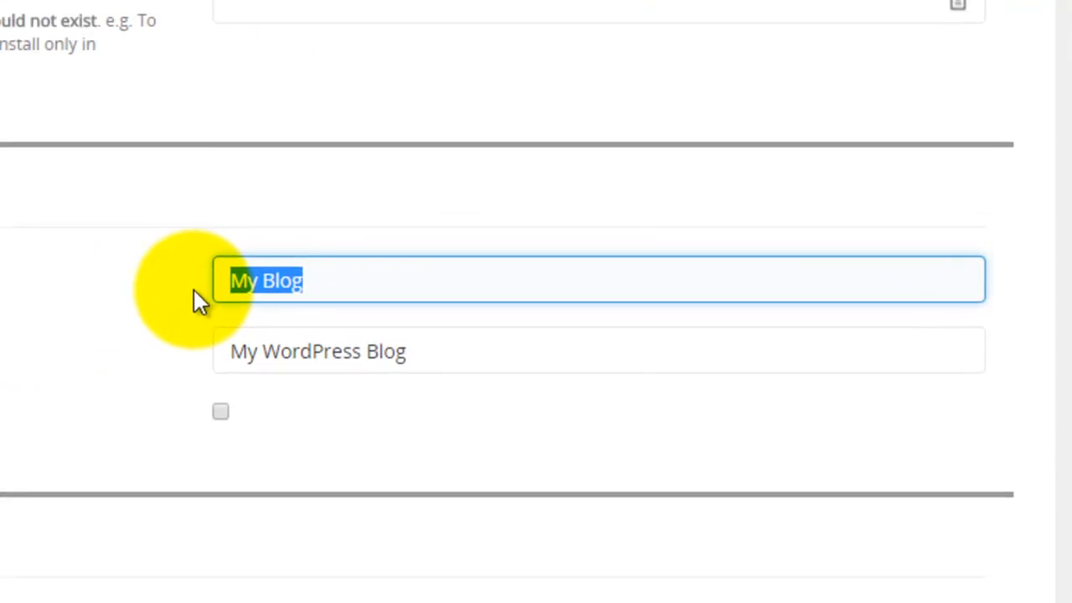
type("Extra")
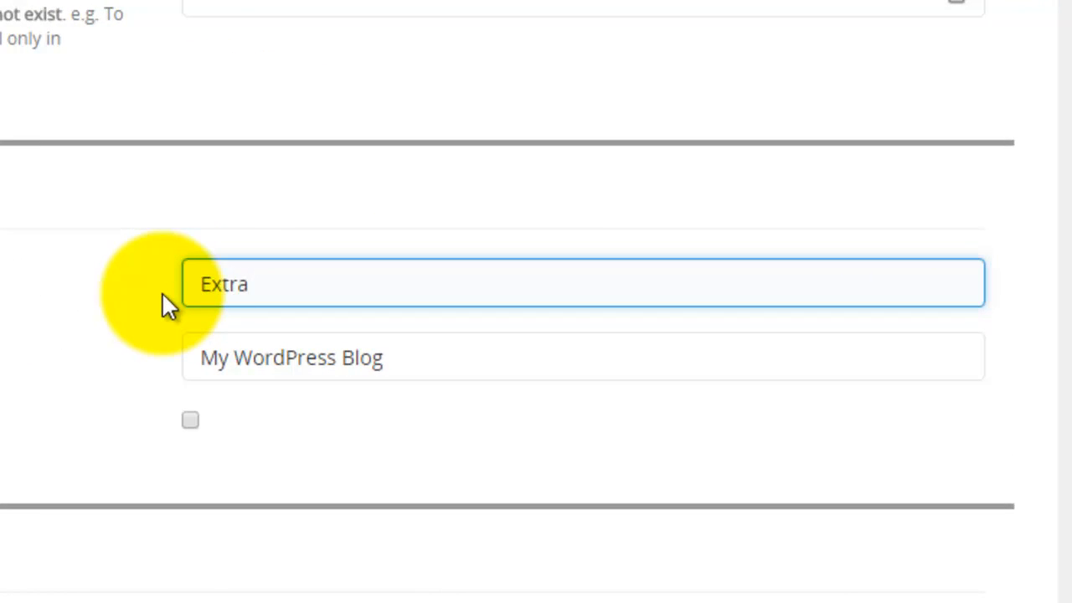
type("kudi")
left_click(472, 366)
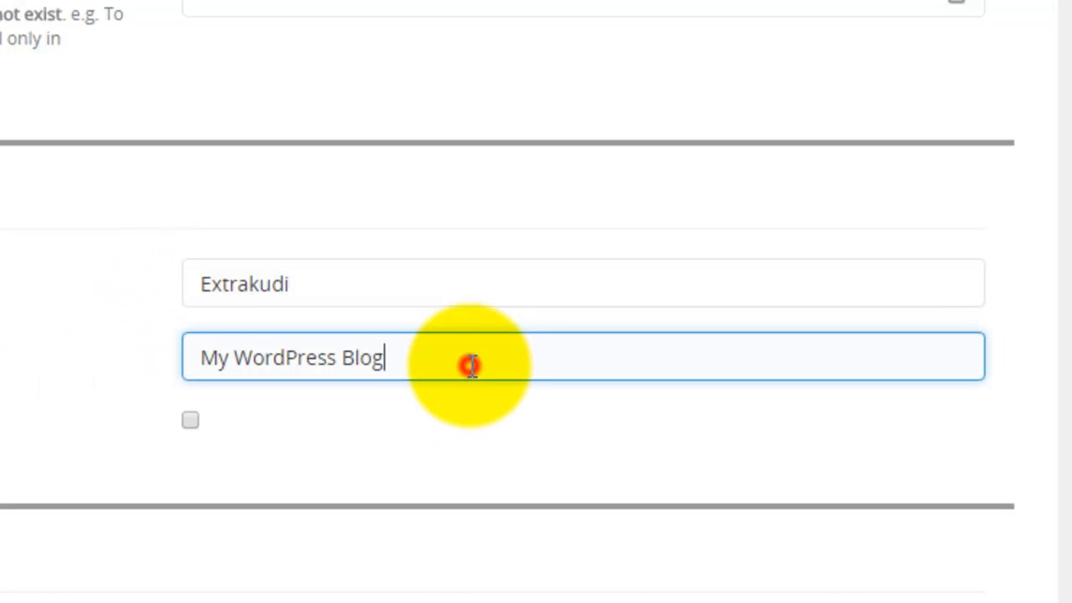
left_click_drag(471, 366, 205, 370)
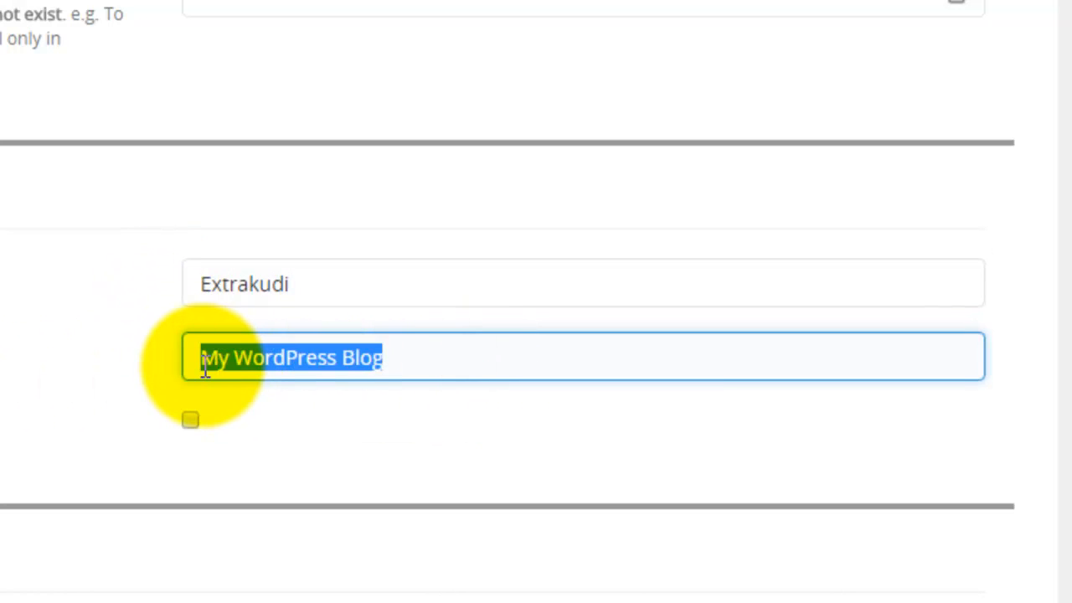
type("Online")
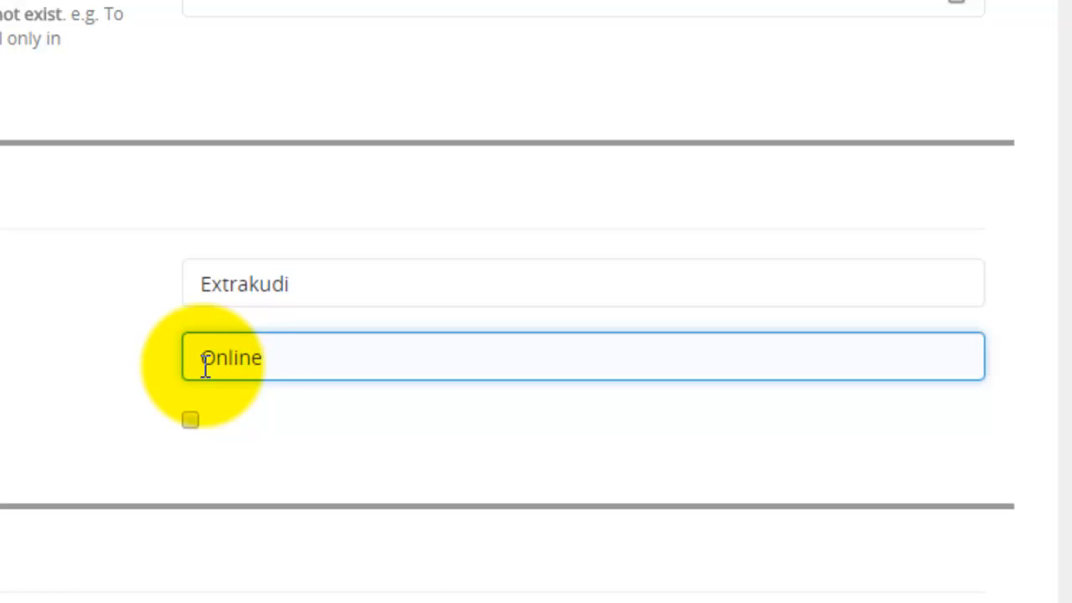
type(" Business ")
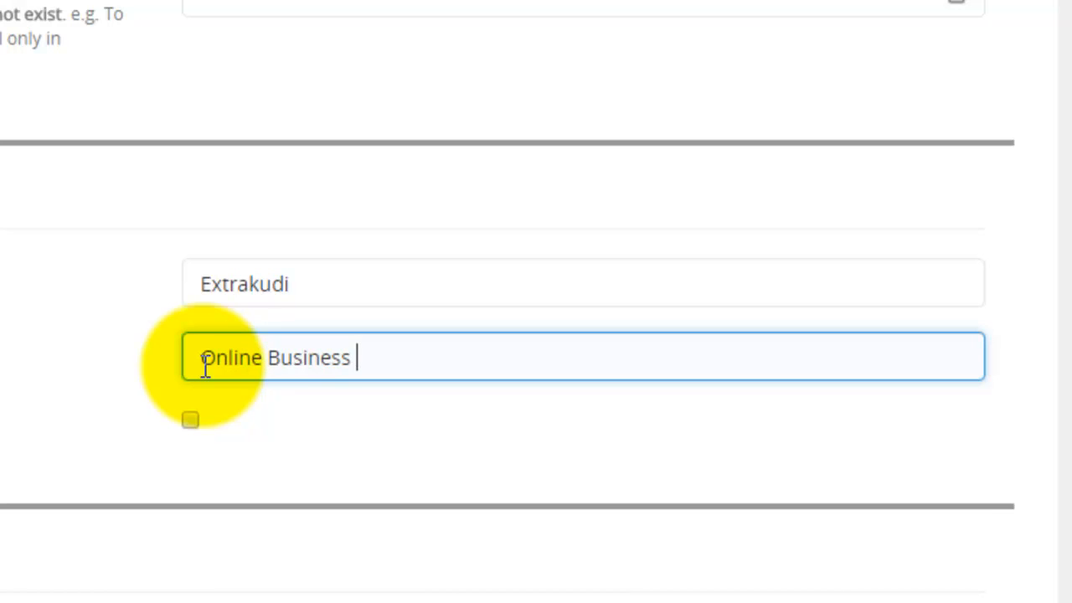
type("Solutio")
key("BackSpace")
type("utions")
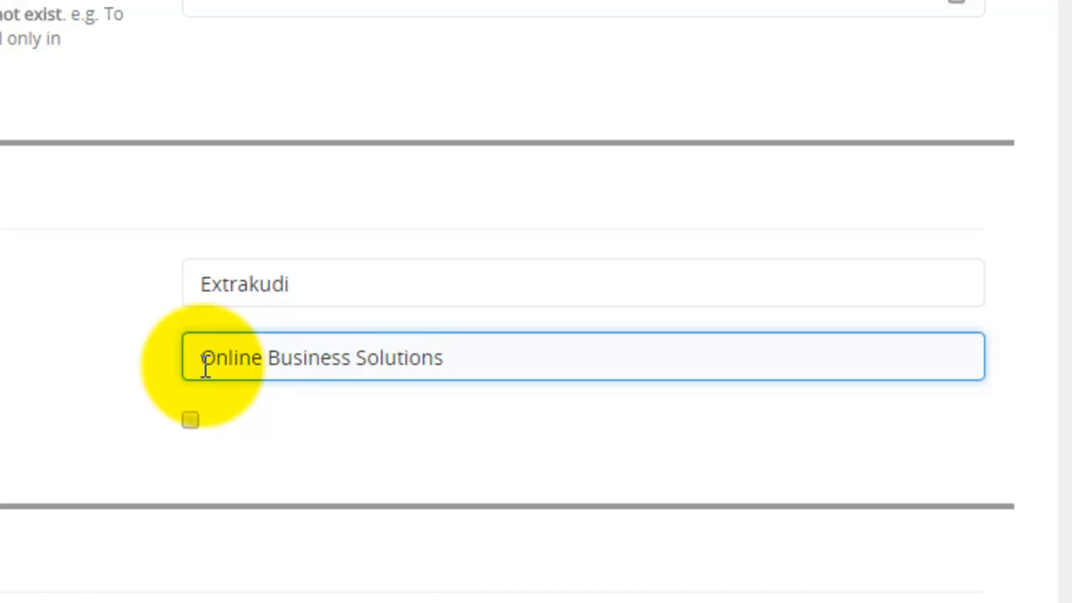
type(" for Nigeria")
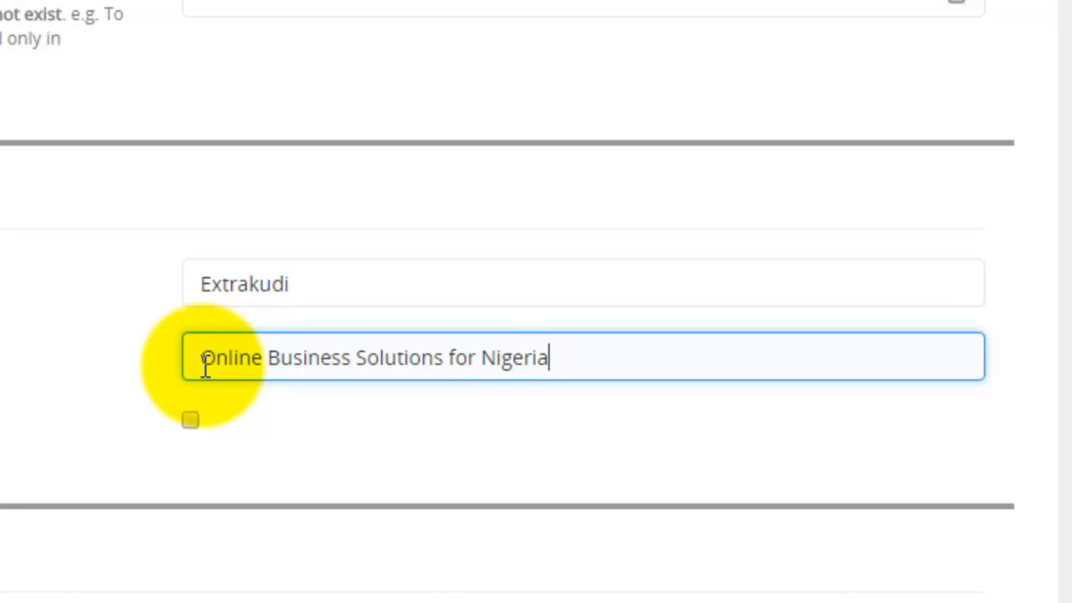
type("ns")
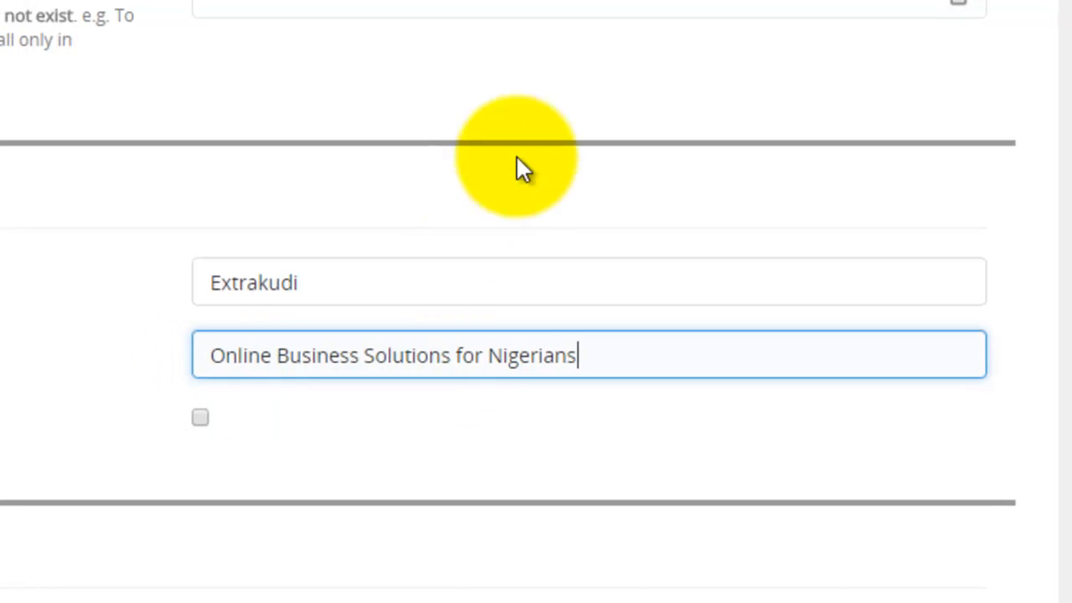
Double-check the site name and description, leaving Enable Multisite unchecked.
left_click(1000, 308)
mouse_move(159, 352)
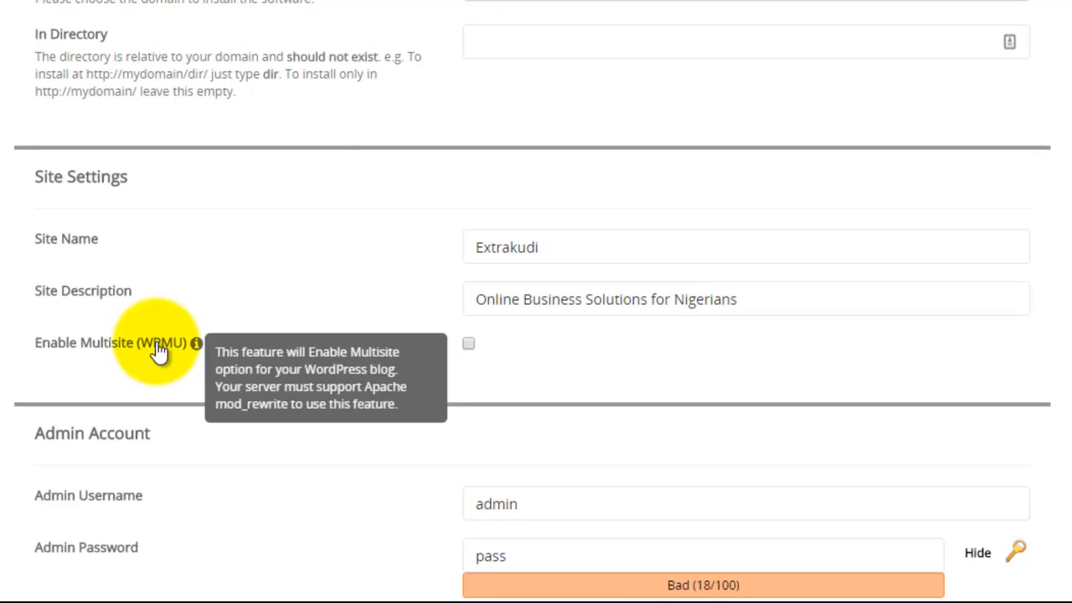
left_click(670, 305)
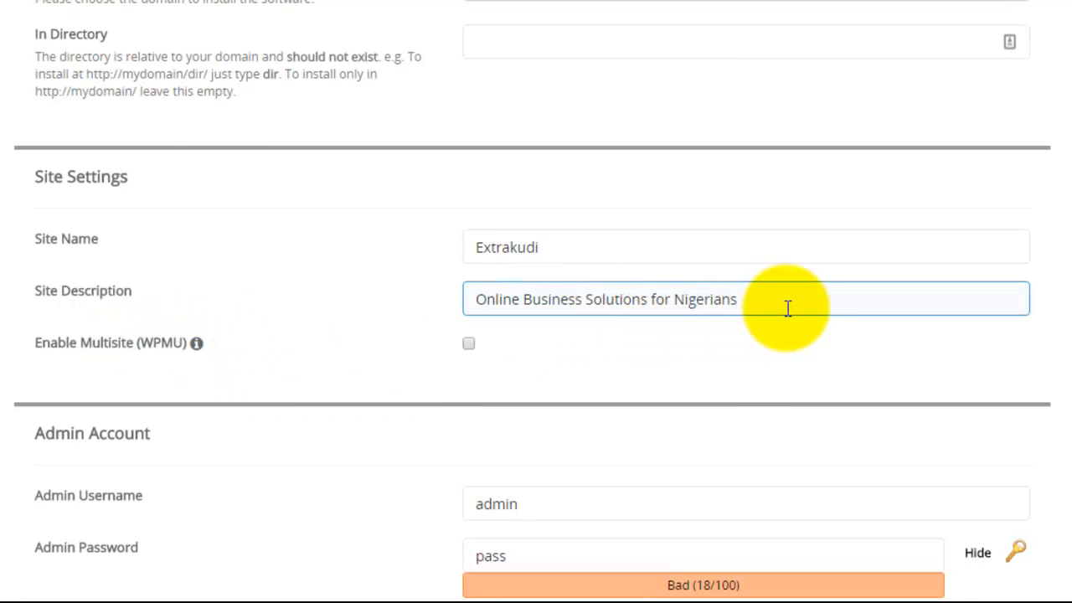
left_click(518, 262)
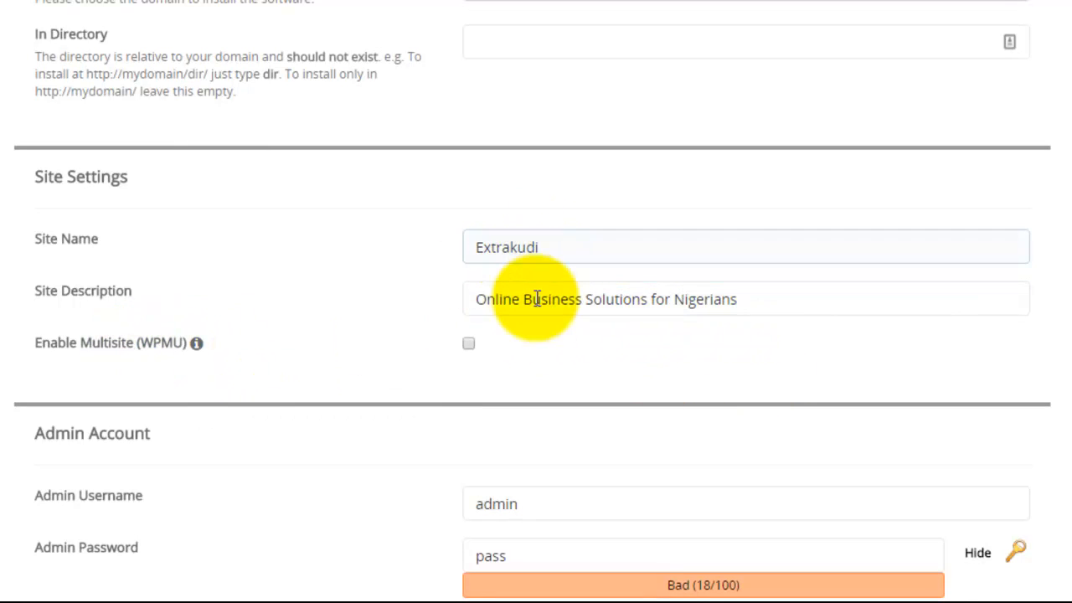
left_click(494, 299)
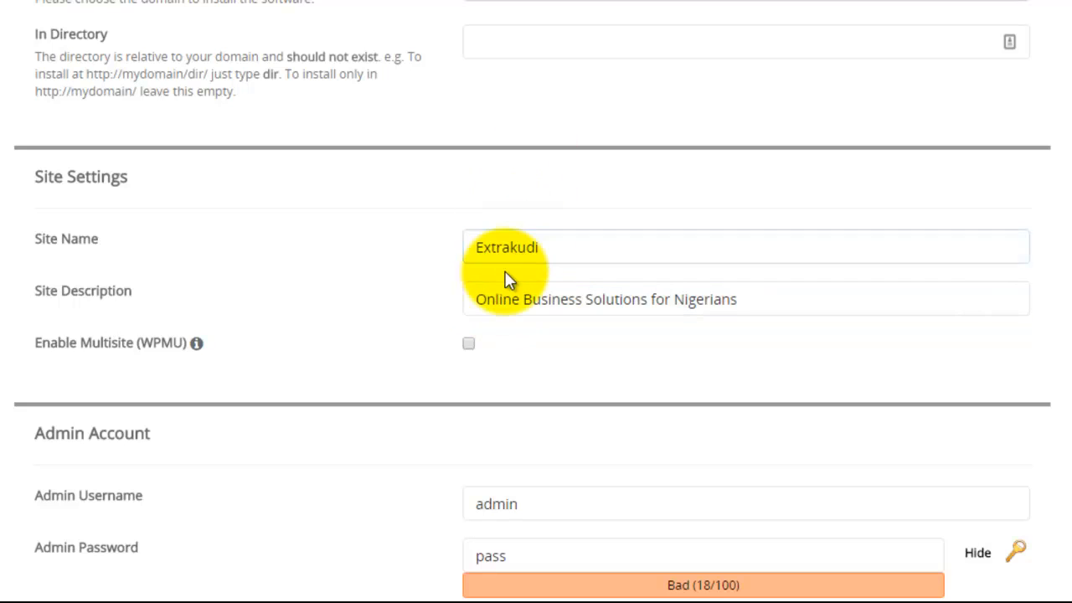
scroll(509, 291, "down", 1)
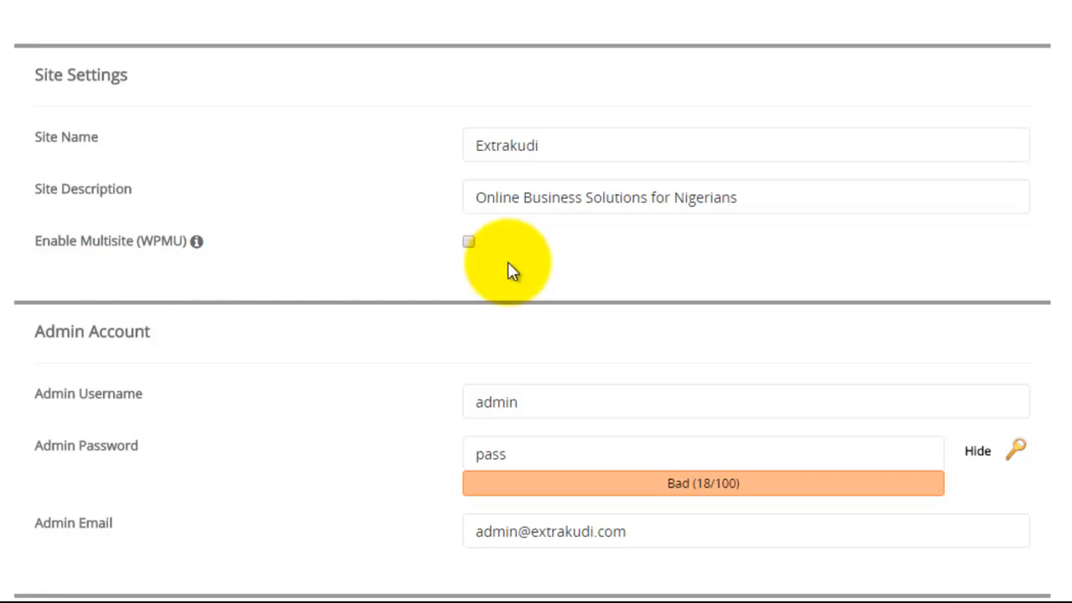
scroll(407, 287, "down", 2)
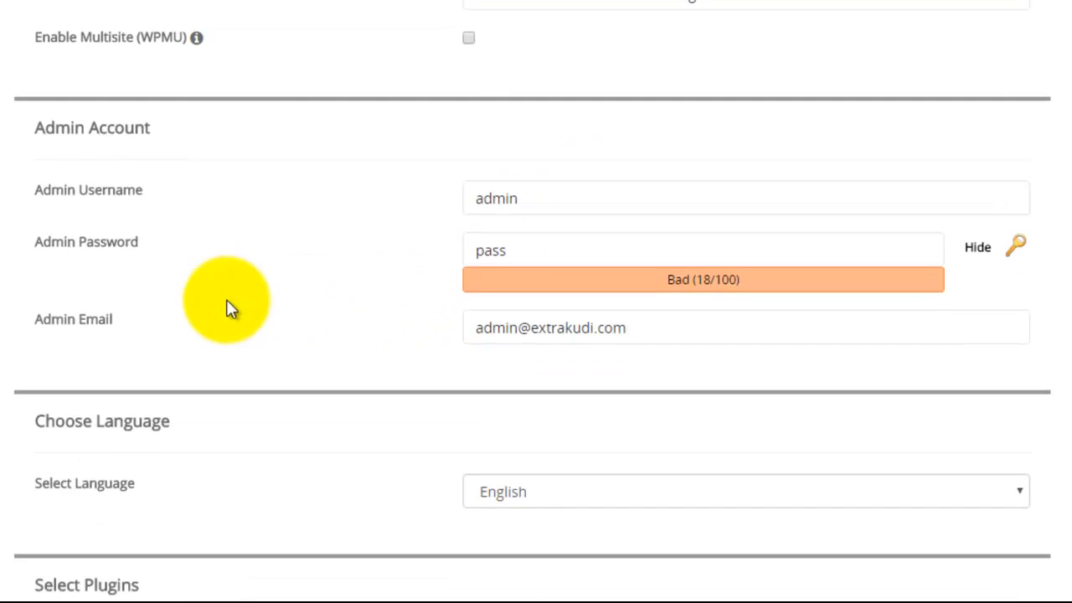
Replace the default admin username with a custom one.
left_click(101, 206)
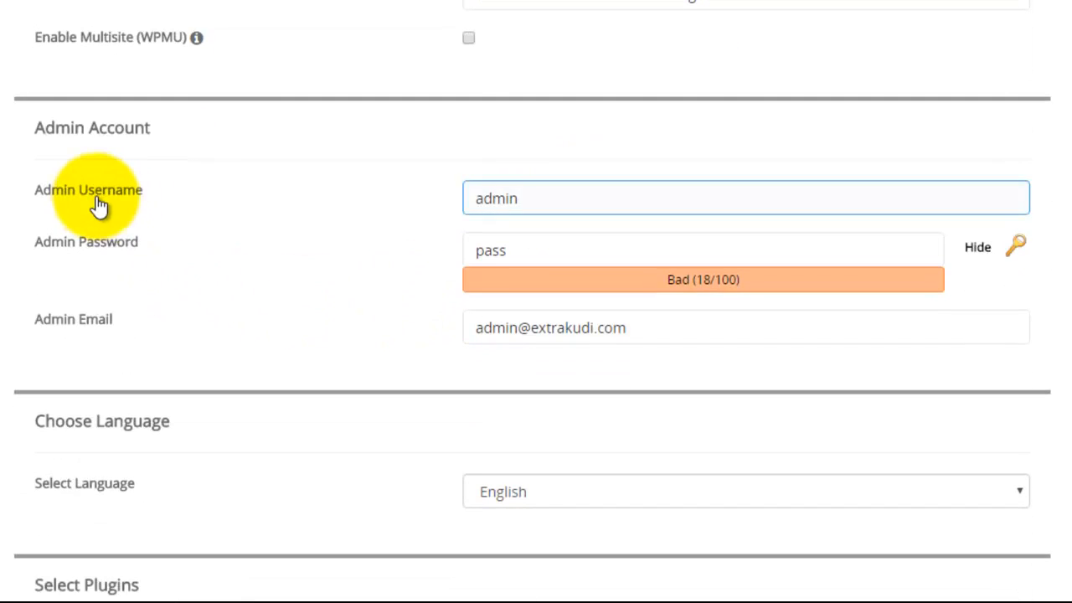
left_click(431, 207)
left_click(511, 243)
left_click(531, 195)
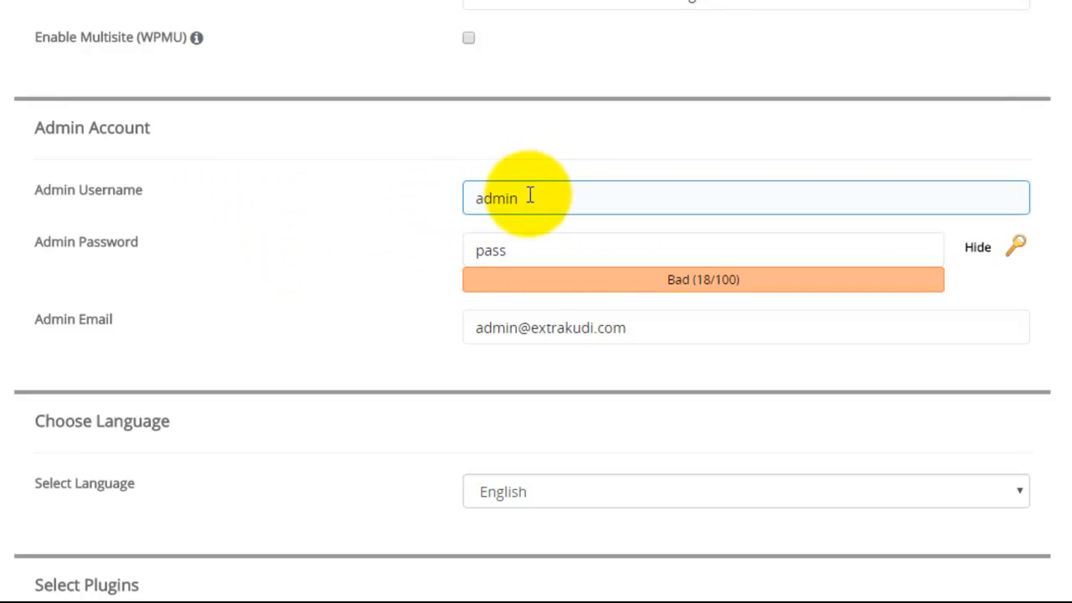
left_click_drag(535, 200, 471, 198)
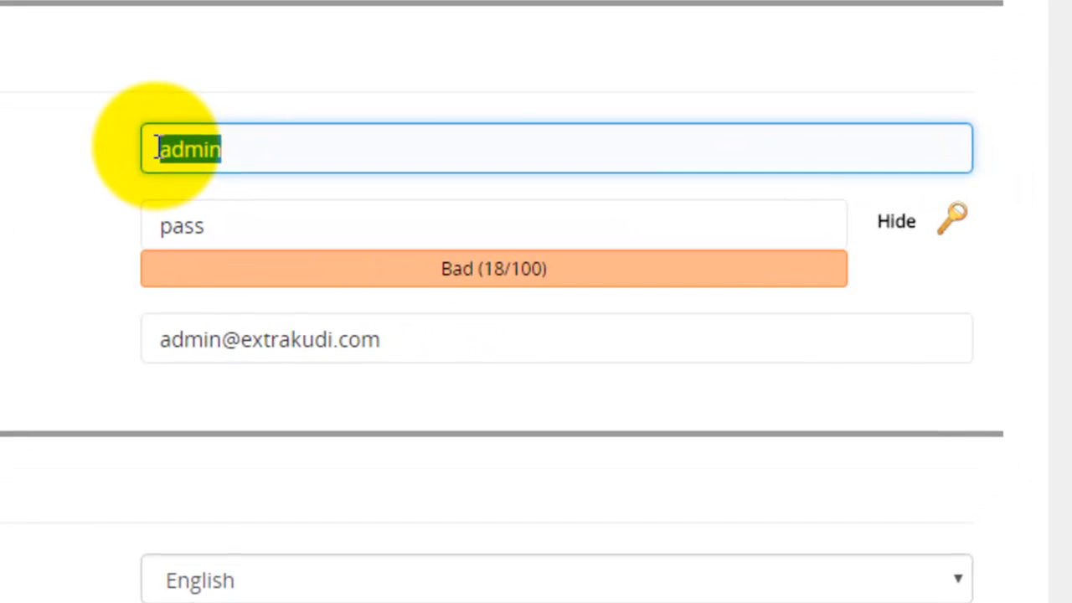
type("34")
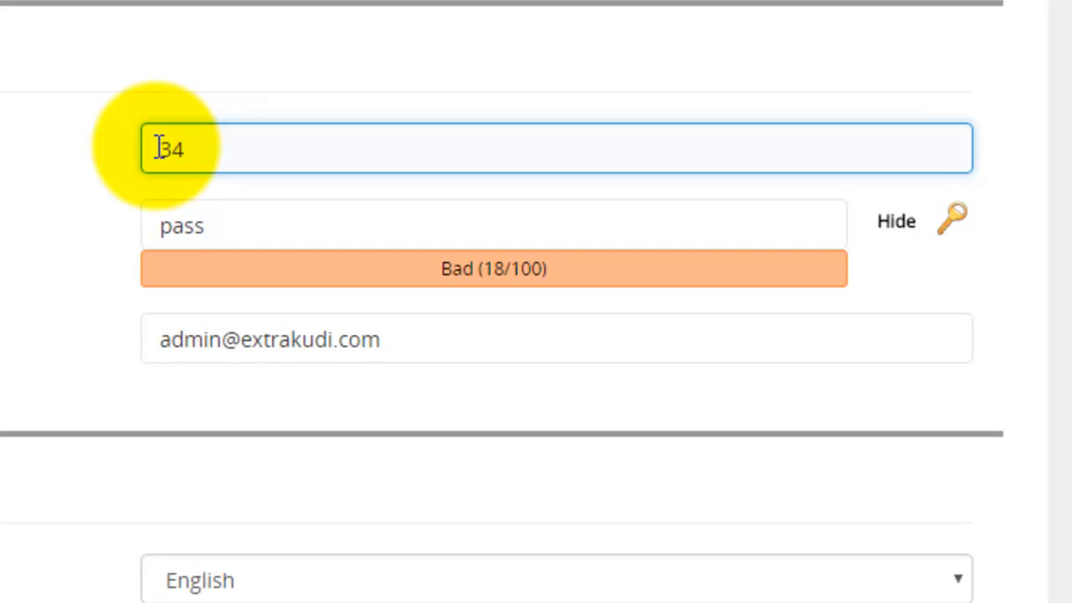
type("t")
key("BackSpace")
type("extra")
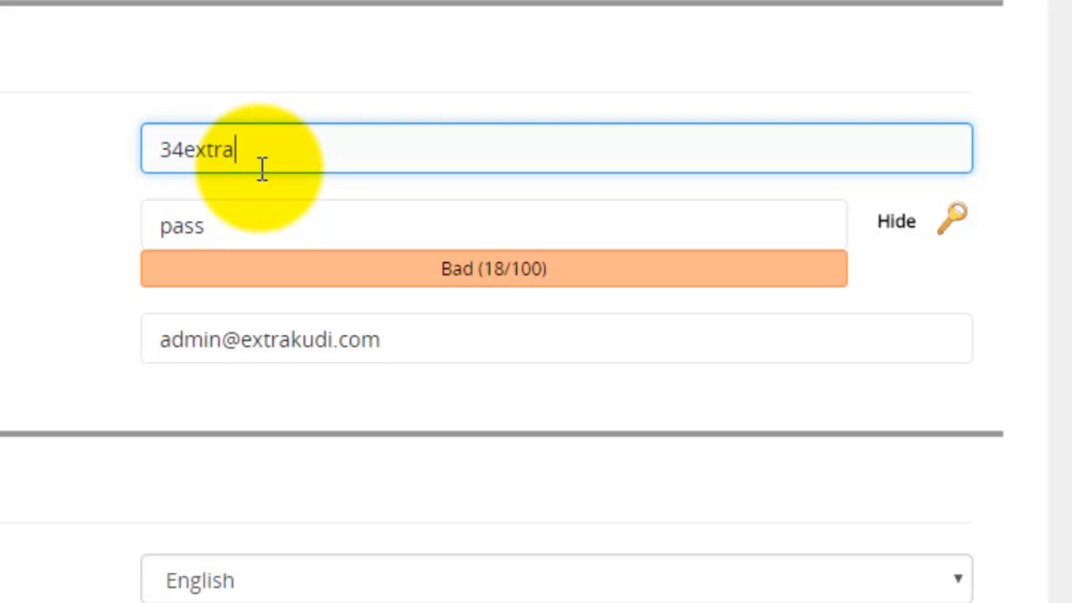
Replace the admin password with a hidden, self-typed password rated Strong (98/100).
left_click(242, 230)
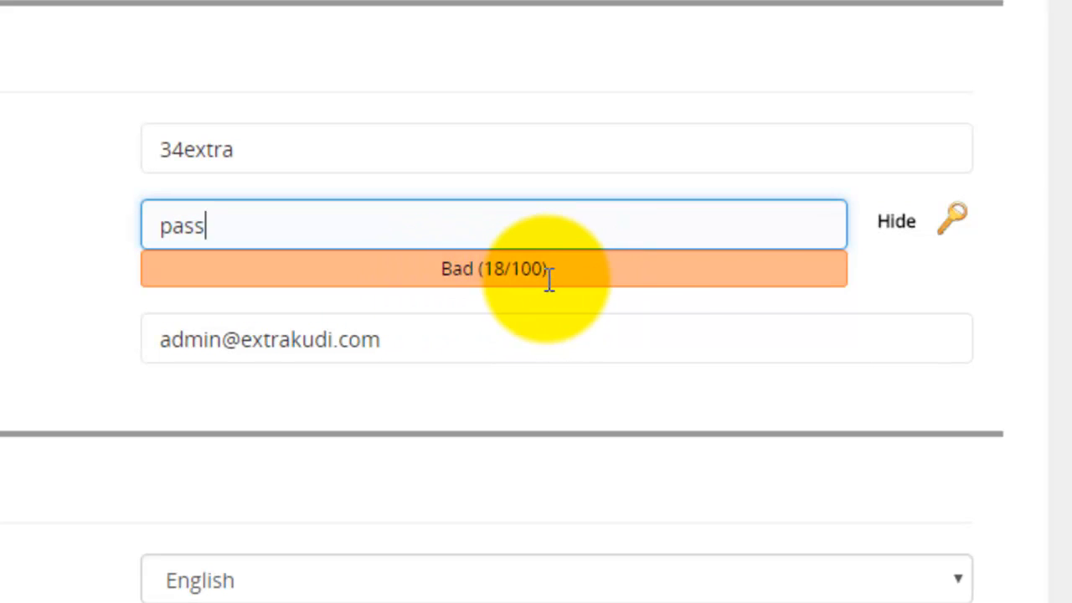
left_click_drag(282, 222, 137, 228)
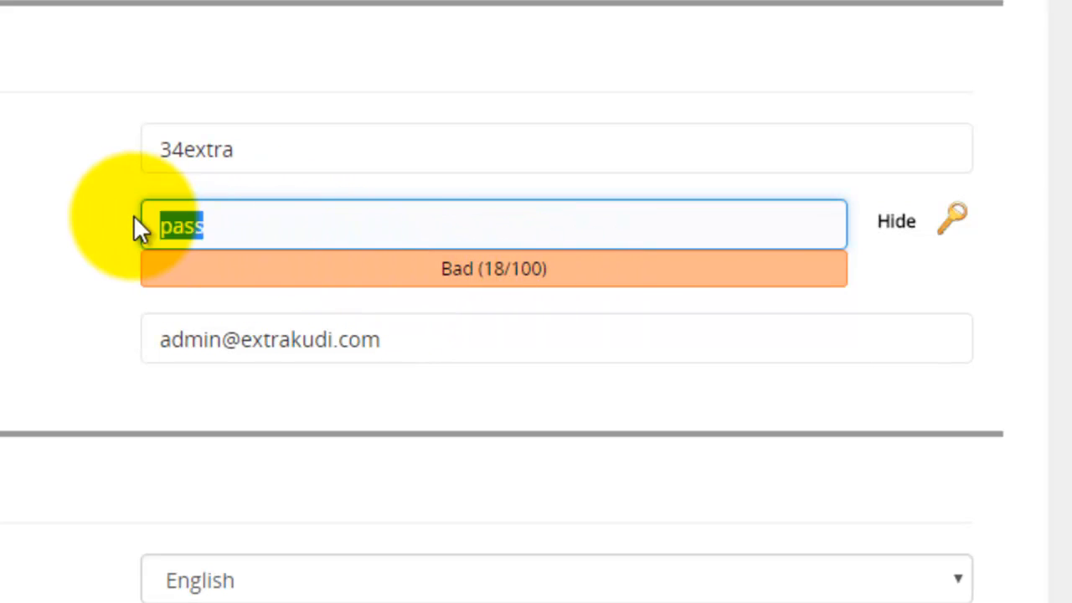
left_click(960, 225)
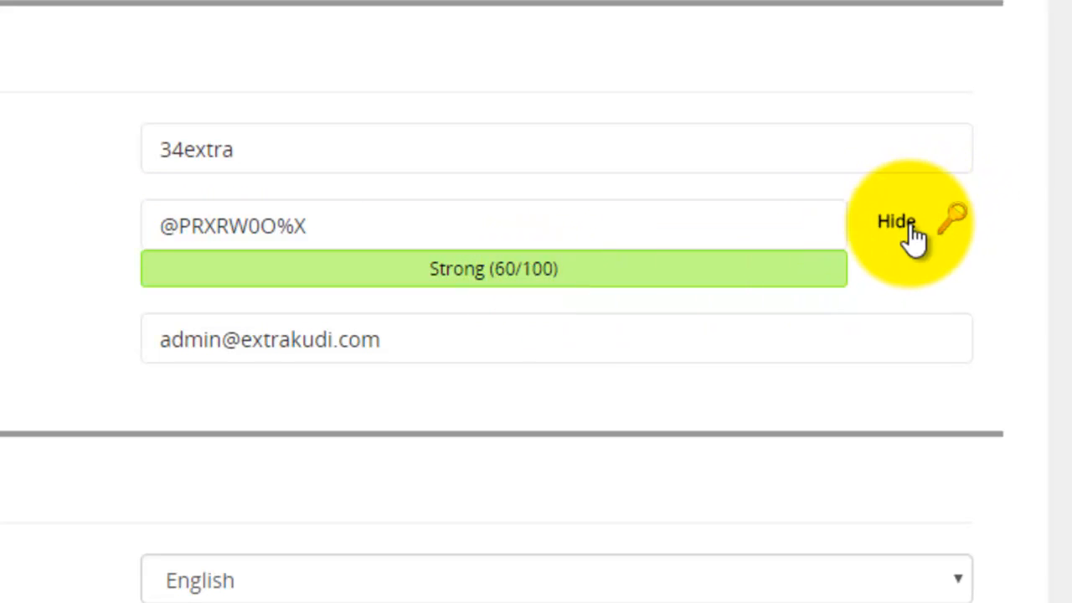
left_click(532, 228)
left_click_drag(512, 228, 161, 234)
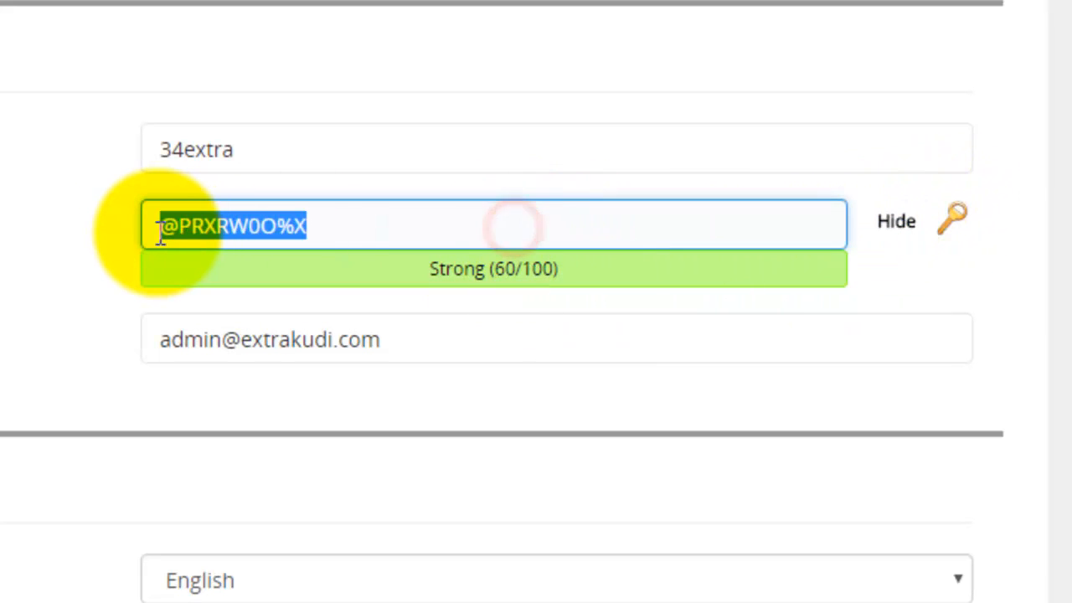
key("BackSpace")
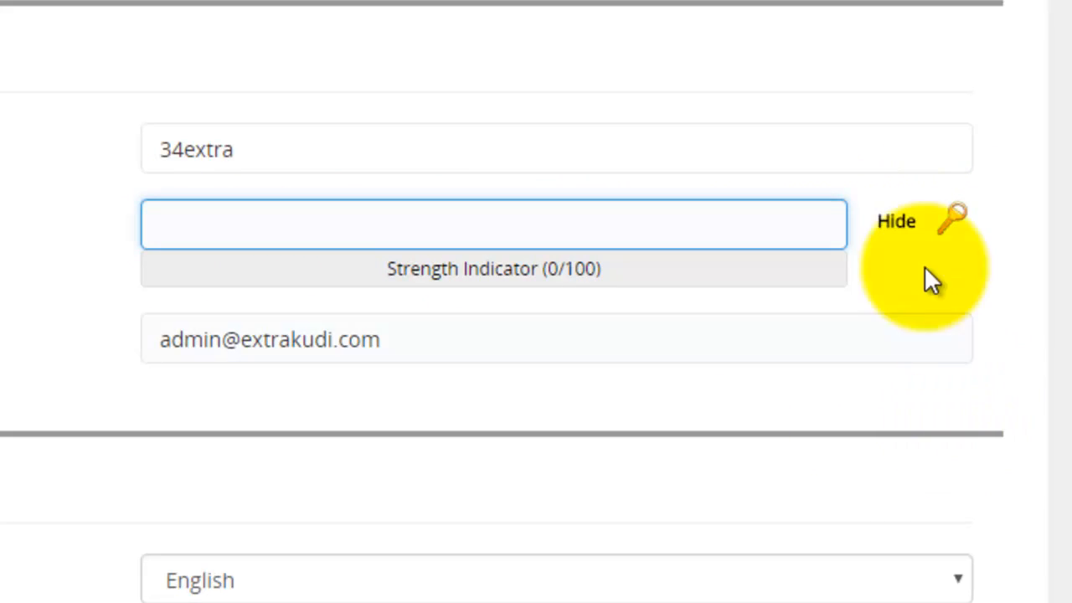
left_click(898, 235)
left_click(592, 232)
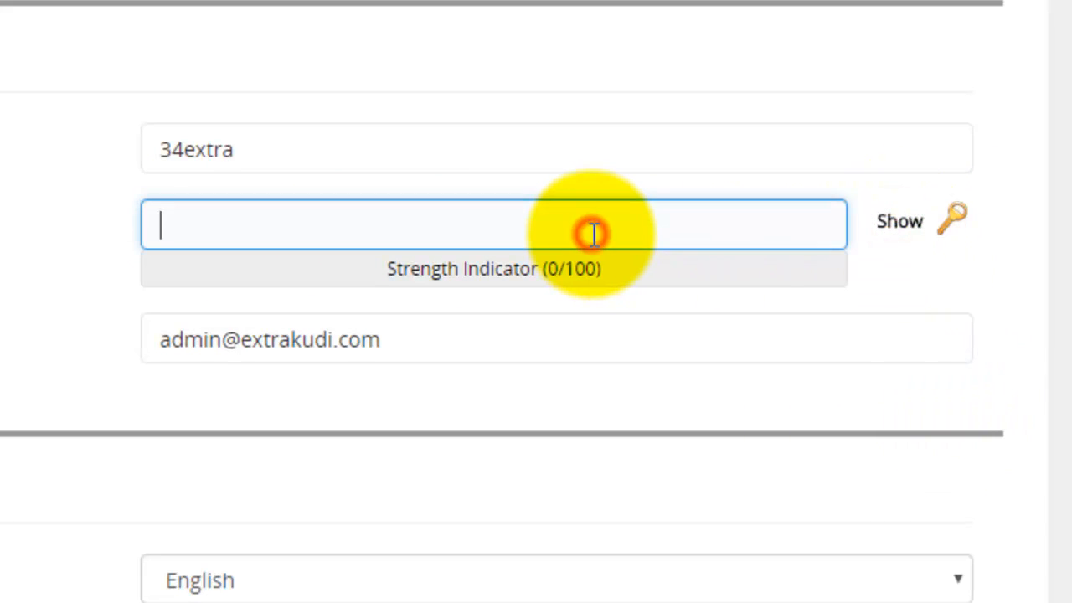
type("••••••")
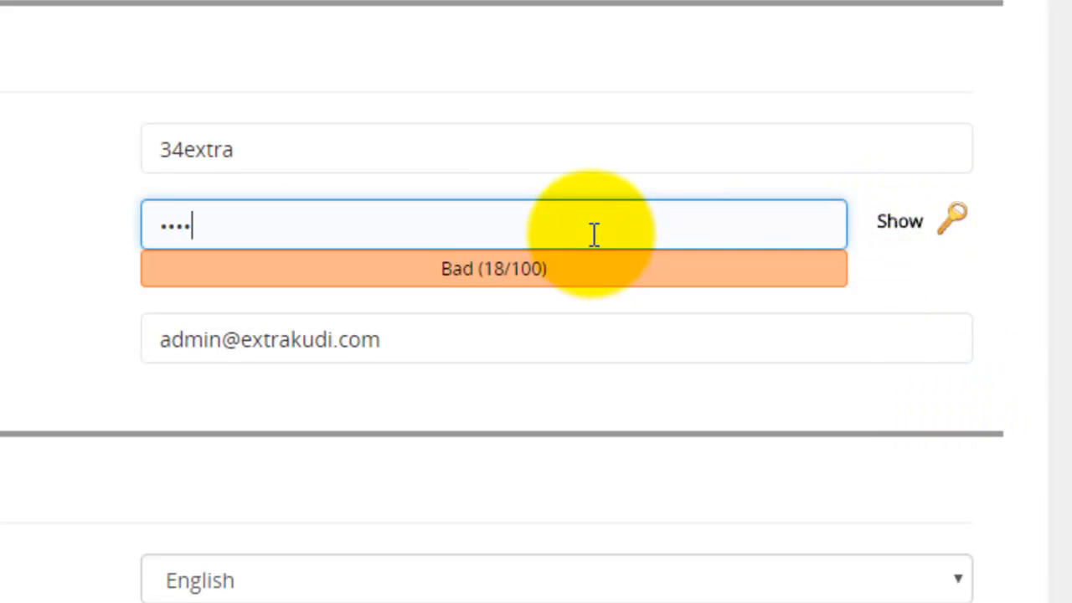
type("••••")
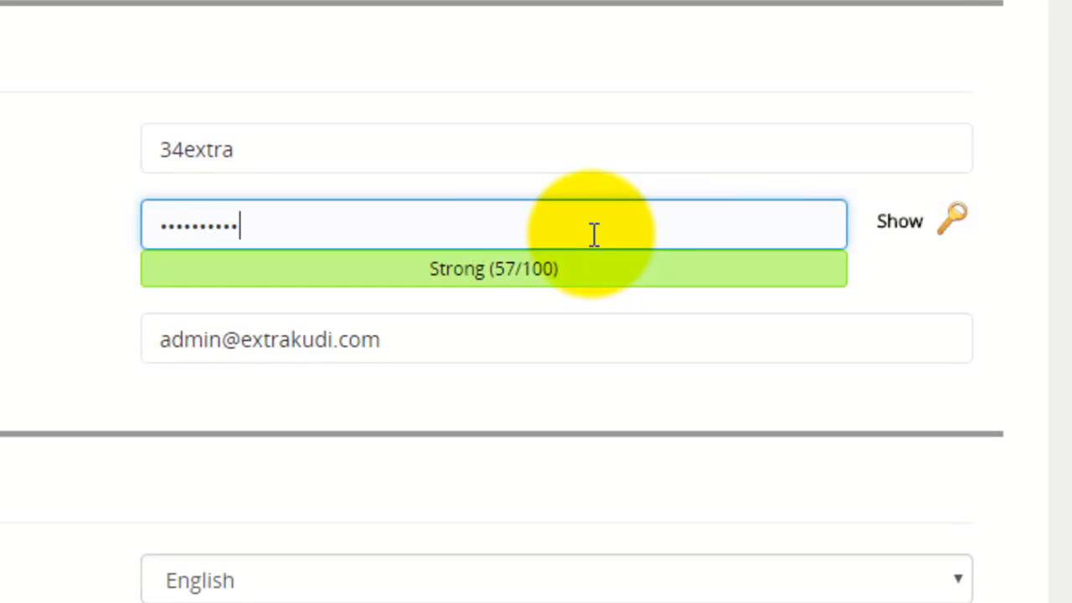
type("•••••")
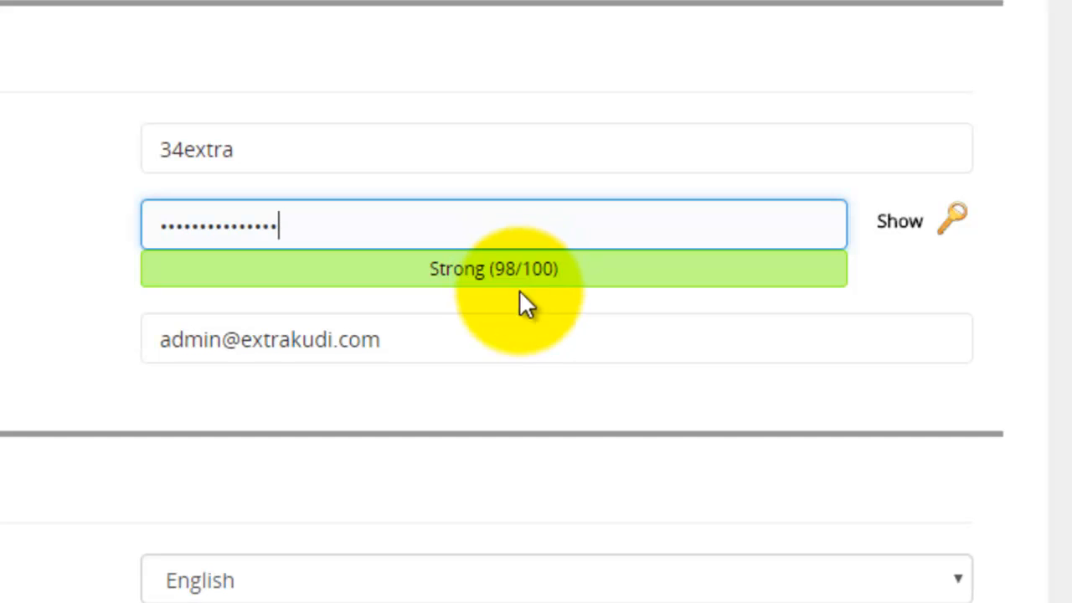
Change the admin e-mail's part before the @ to 'info'.
left_click(670, 355)
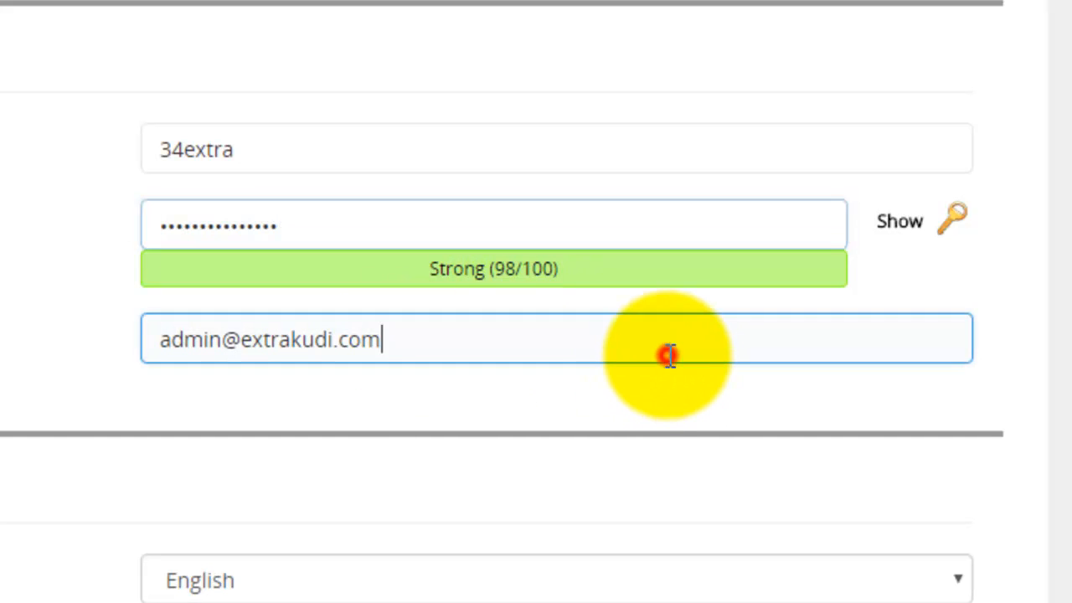
left_click(159, 343)
left_click_drag(164, 345, 216, 321)
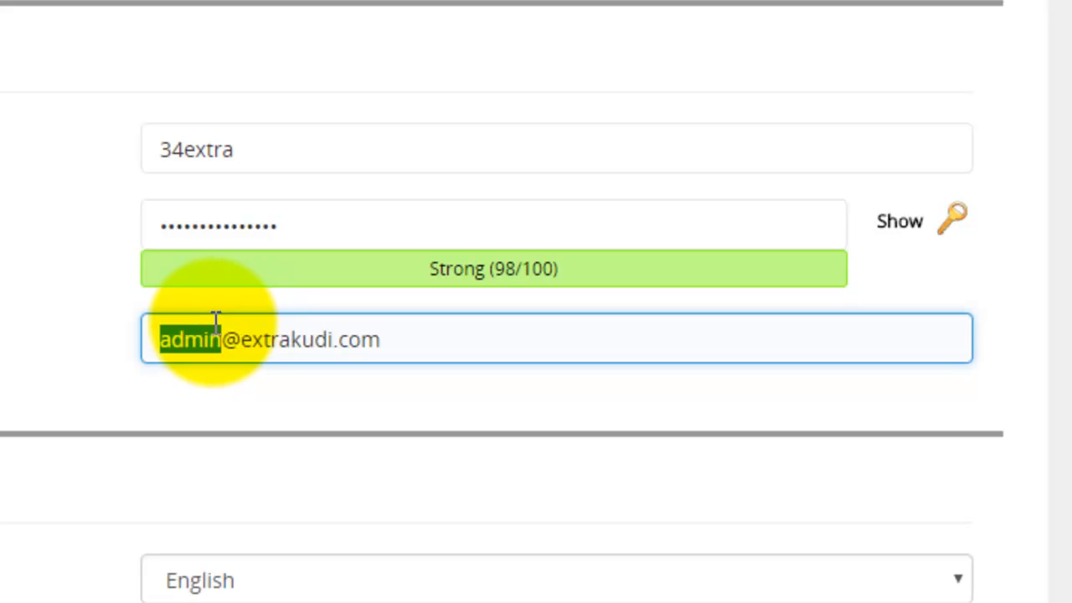
type("info")
key("BackSpace")
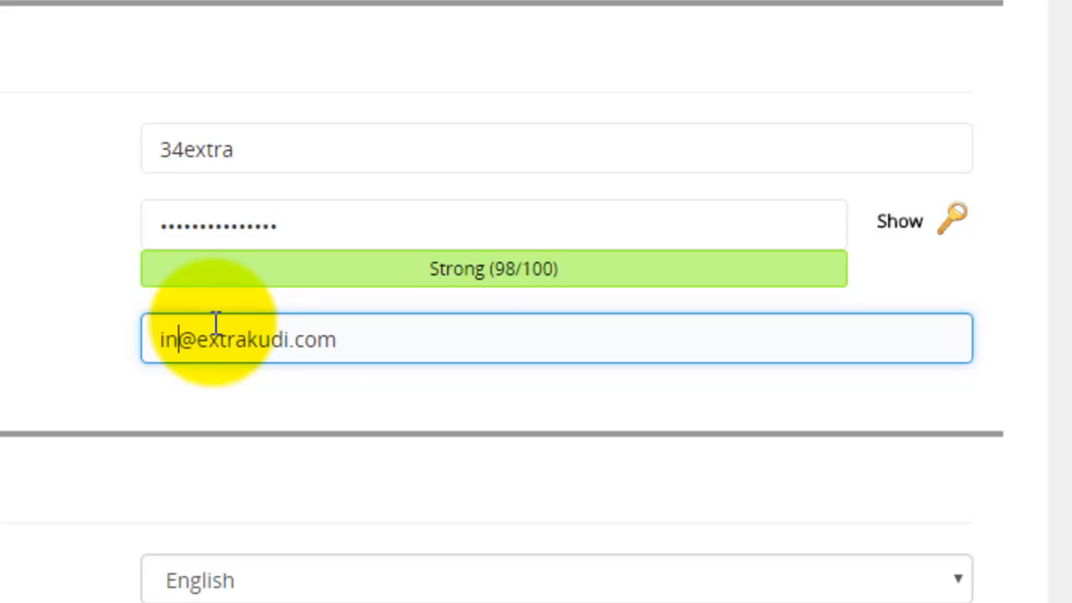
type("fo")
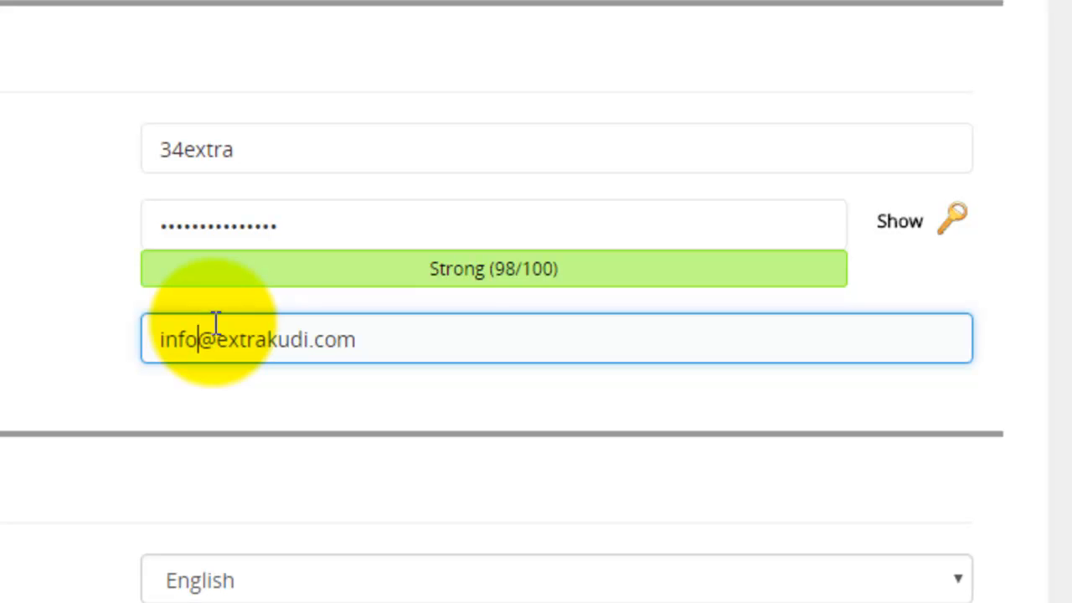
scroll(409, 413, "down", 5)
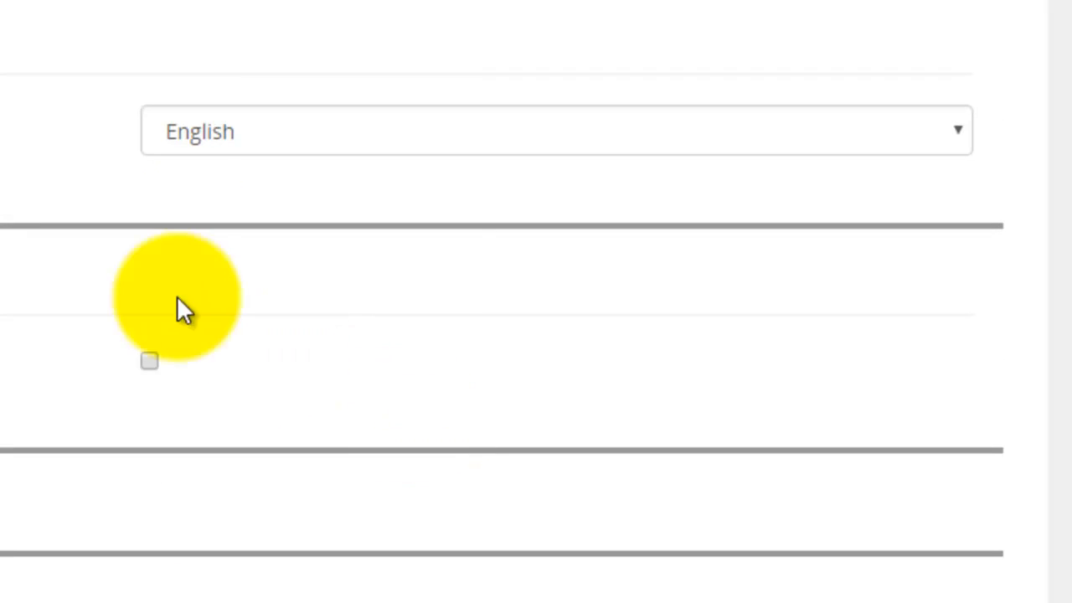
left_click(957, 142)
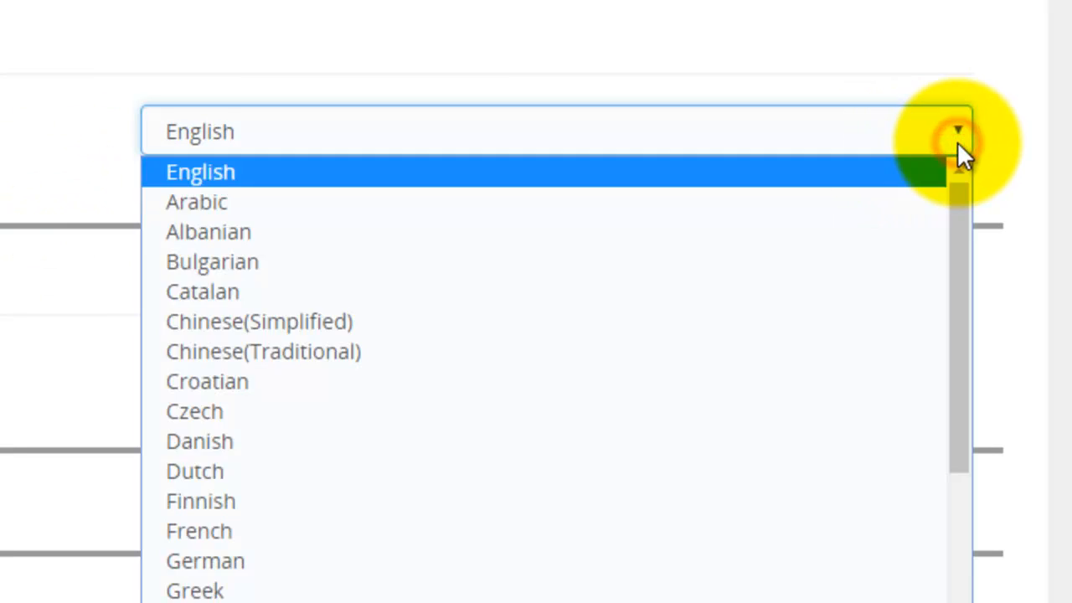
left_click(957, 141)
left_click(1004, 146)
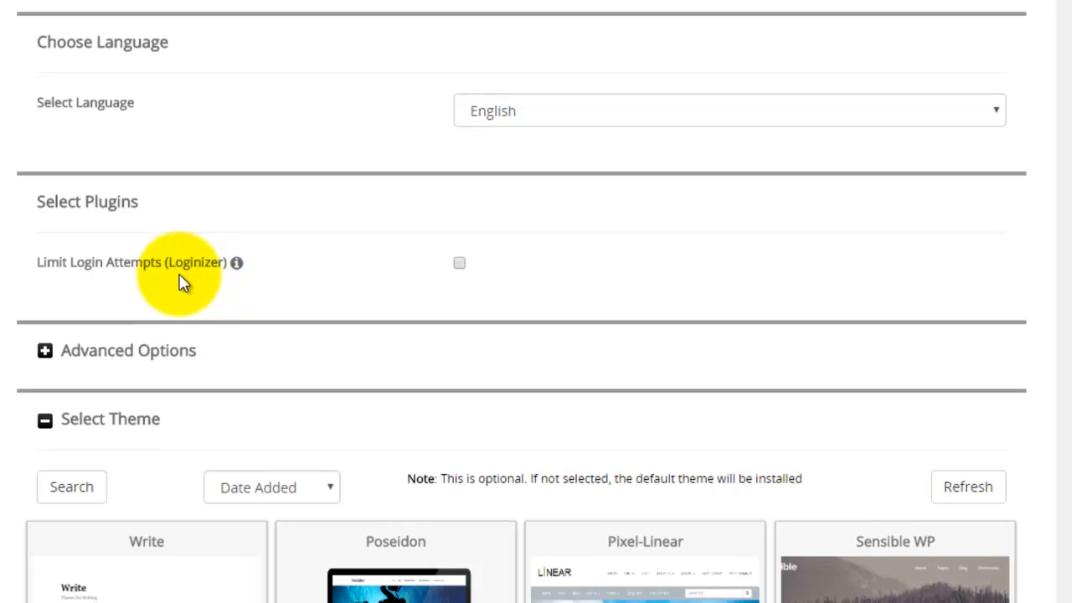
scroll(181, 283, "down", 2)
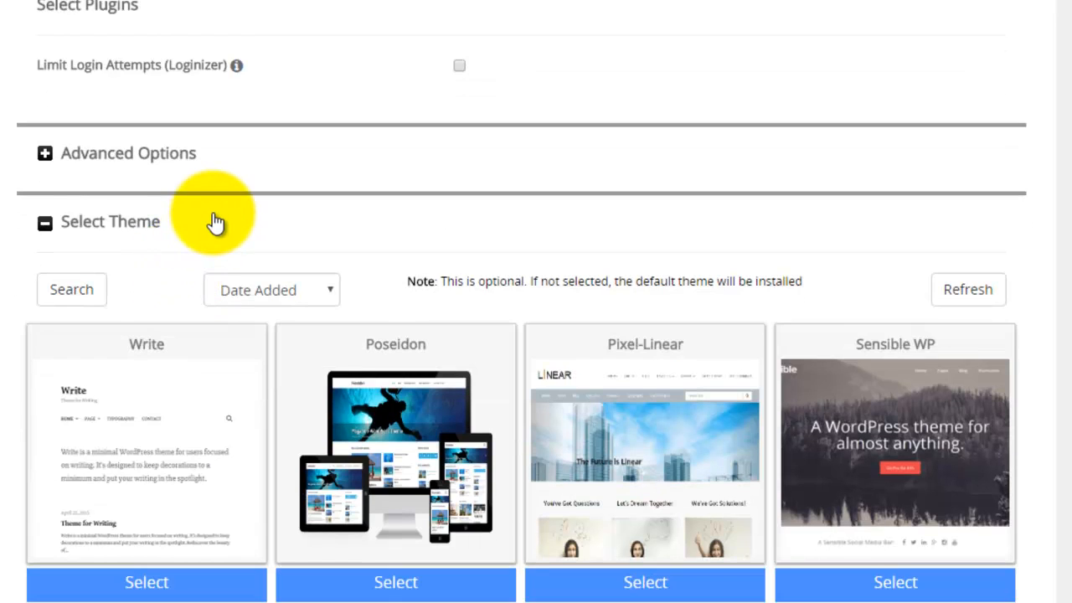
Expand the advanced options and check the database name and table prefix fields.
left_click(45, 154)
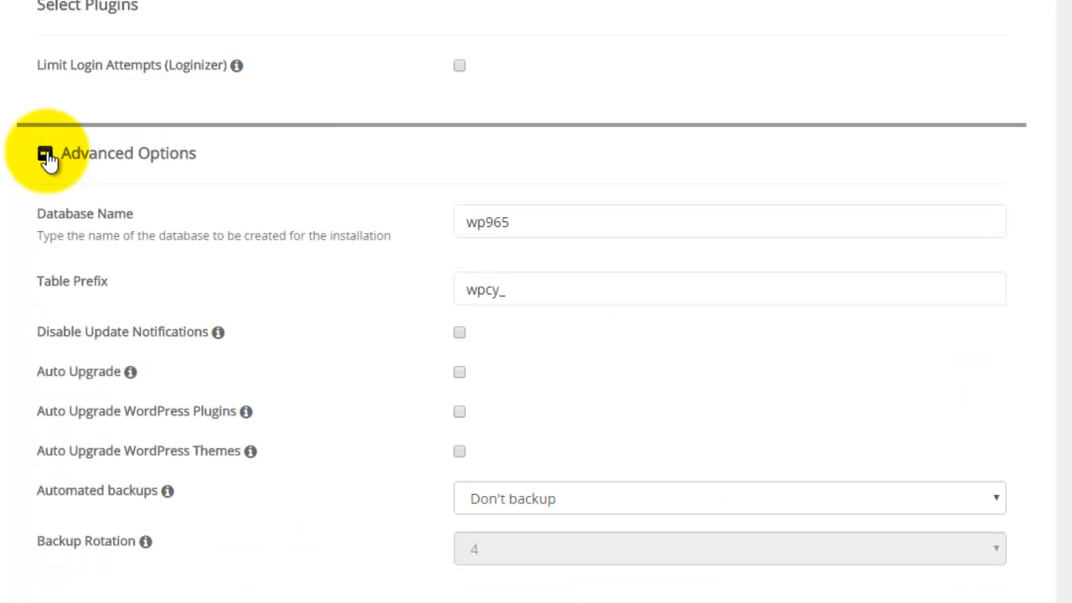
left_click(474, 232)
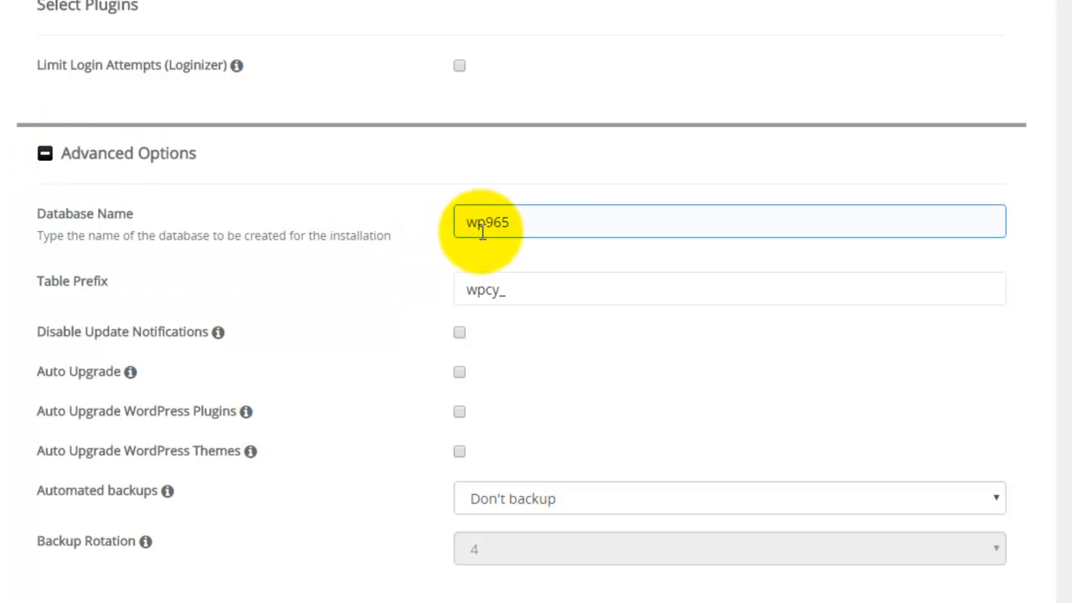
left_click(475, 299)
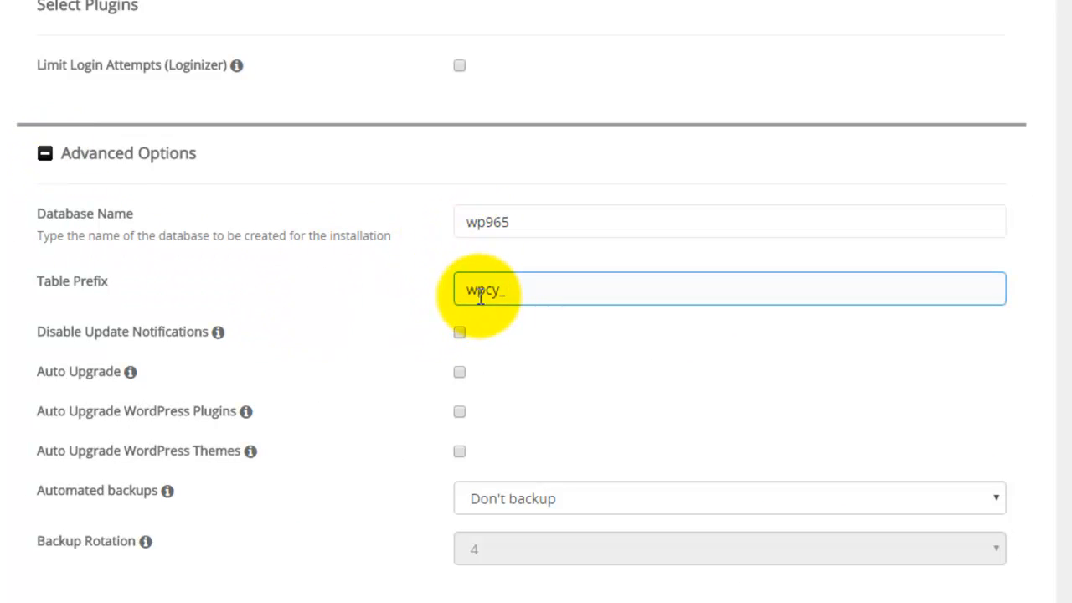
left_click(100, 381)
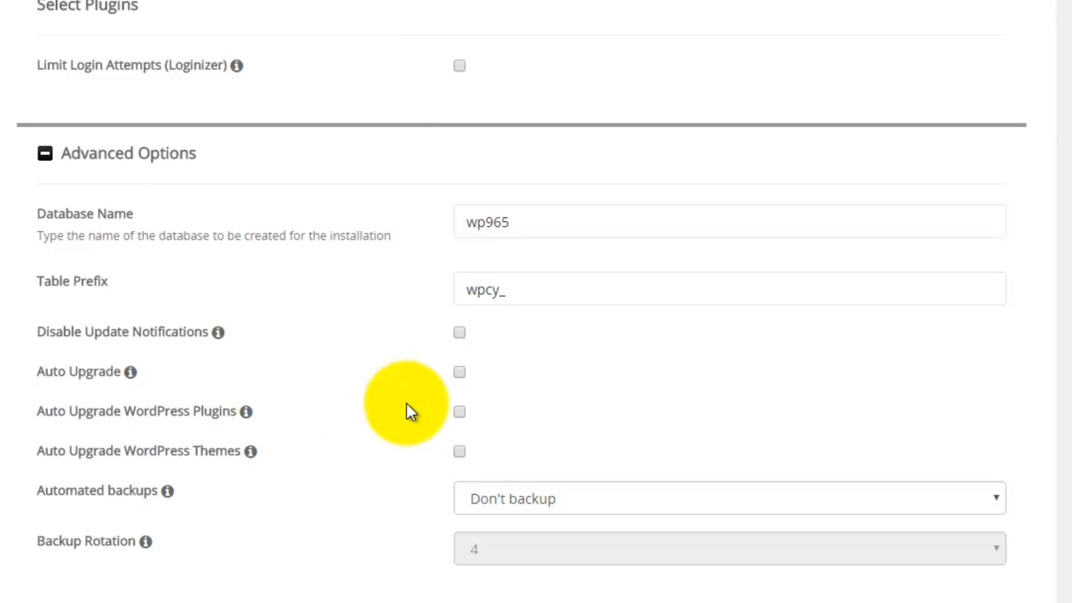
Enable auto upgrades for core, plugins and themes, with weekly backups and rotation 1.
left_click(462, 373)
left_click(461, 411)
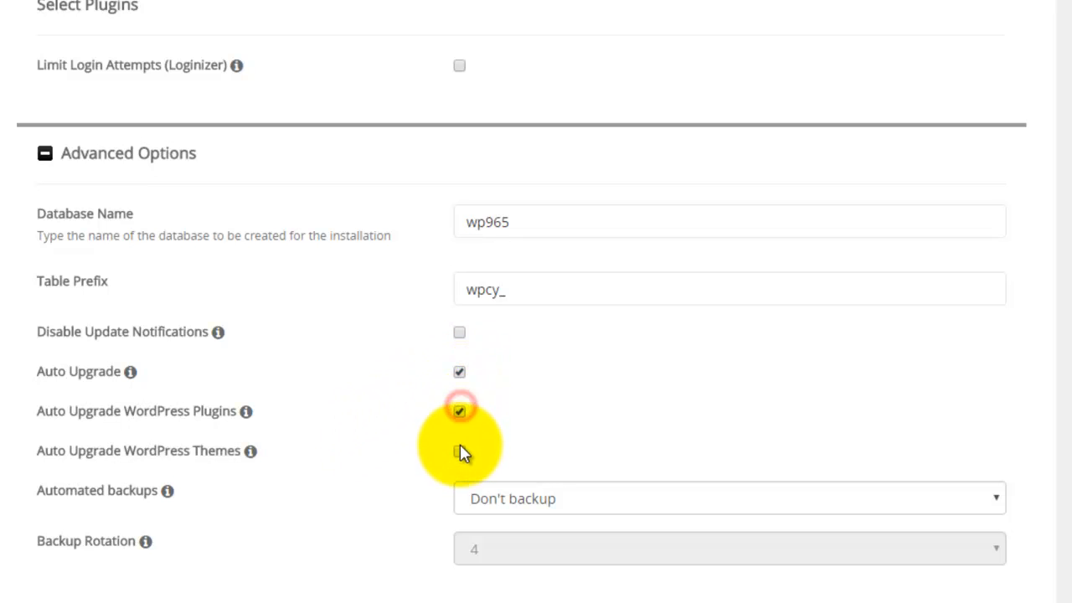
left_click(461, 451)
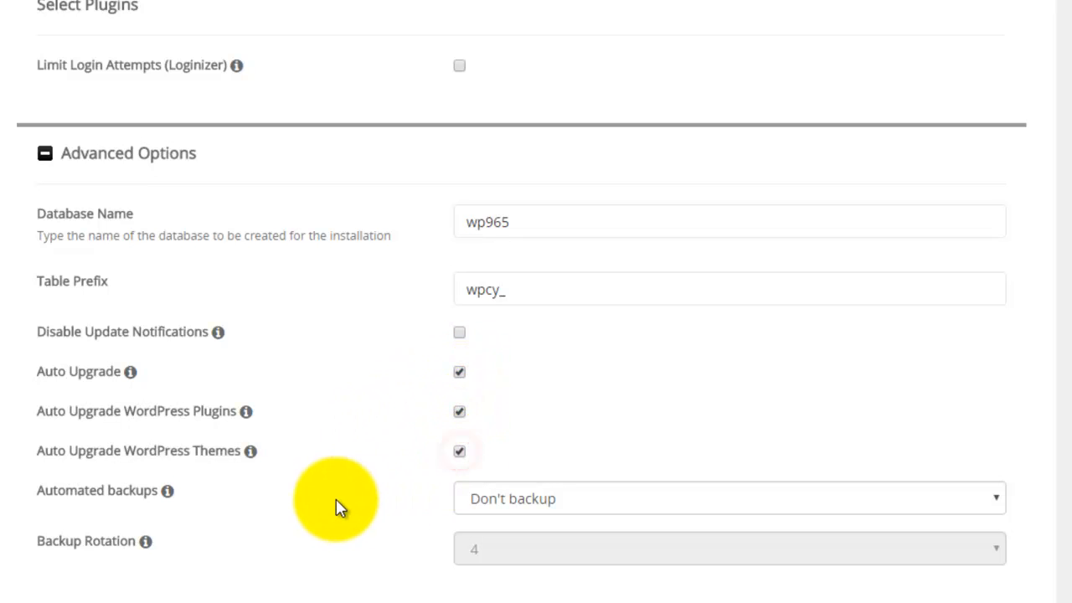
left_click(556, 502)
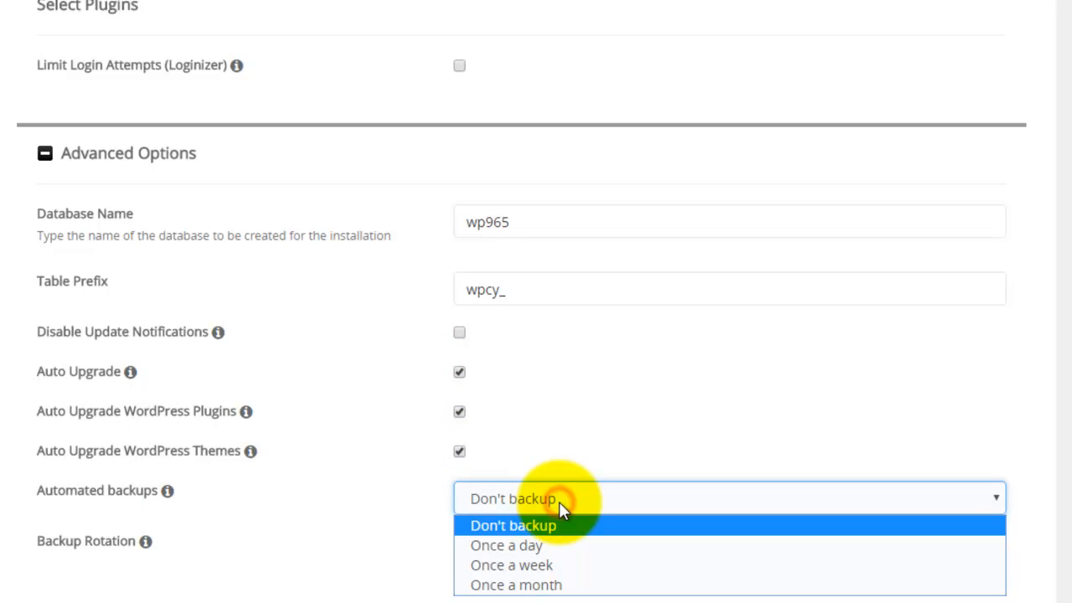
left_click(558, 568)
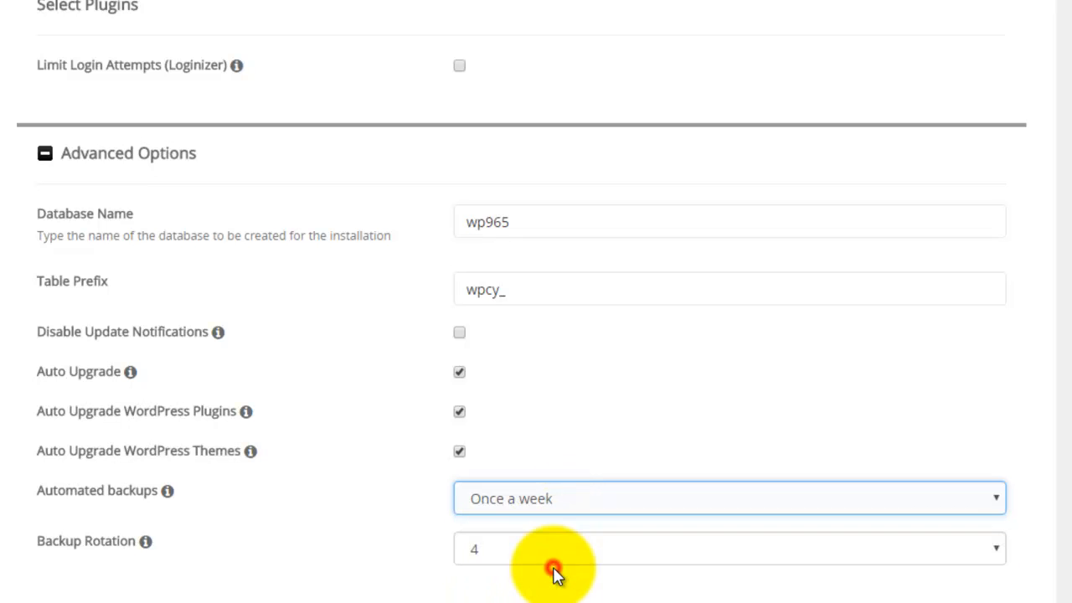
scroll(304, 497, "down", 1)
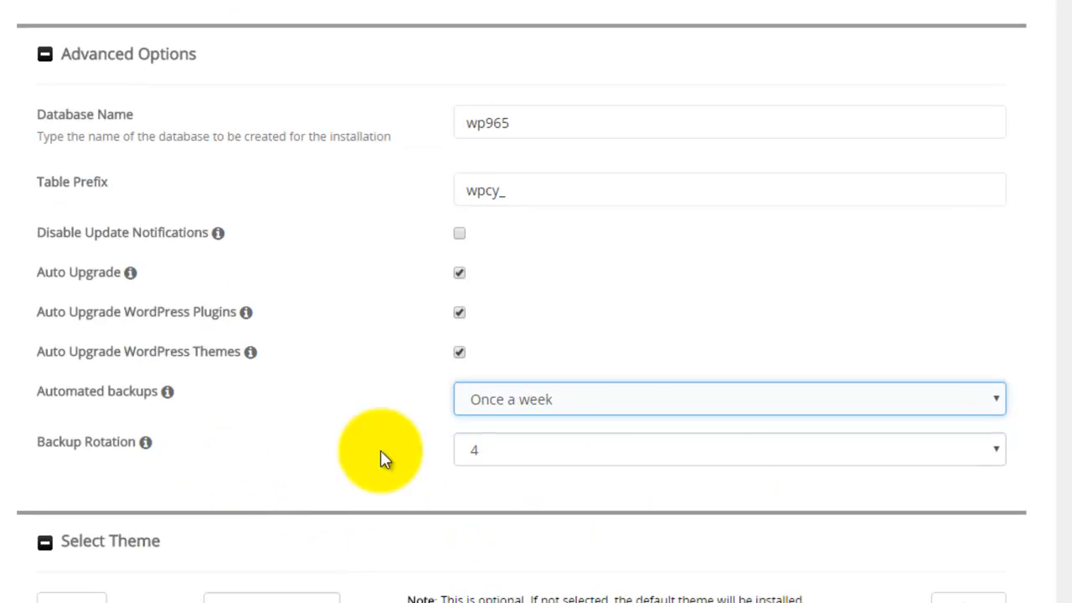
left_click(721, 460)
left_click(553, 243)
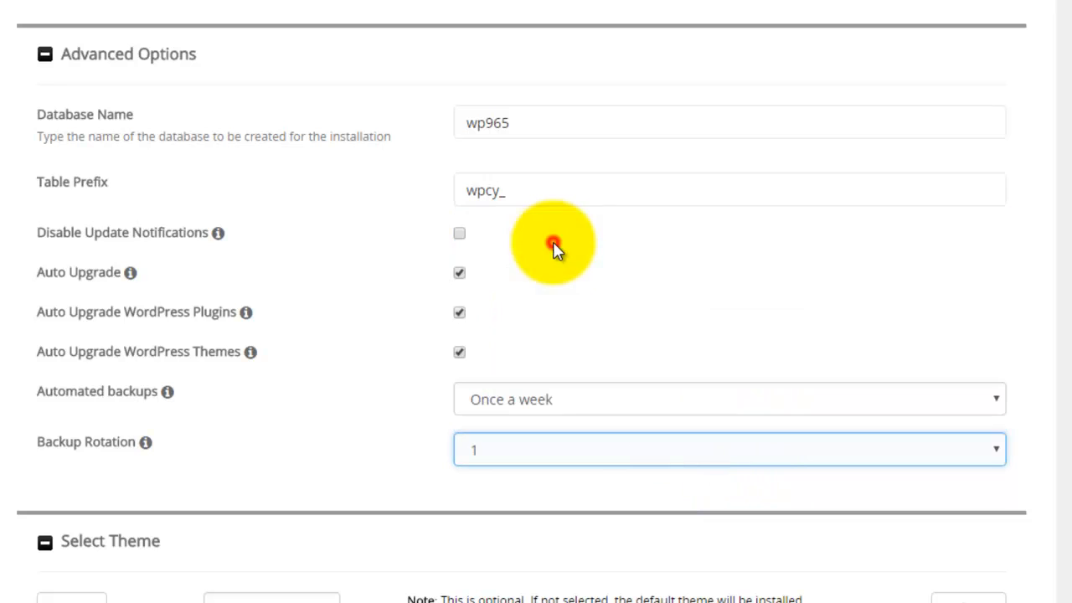
scroll(325, 439, "down", 2)
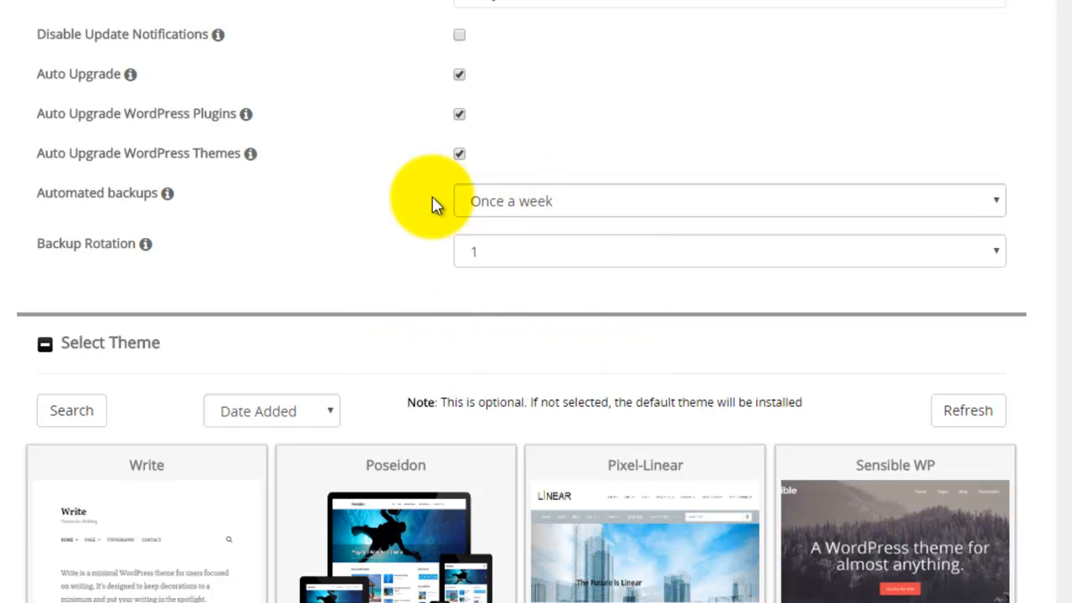
Pick Poseidon from the theme thumbnails for the new installation.
left_click(586, 209)
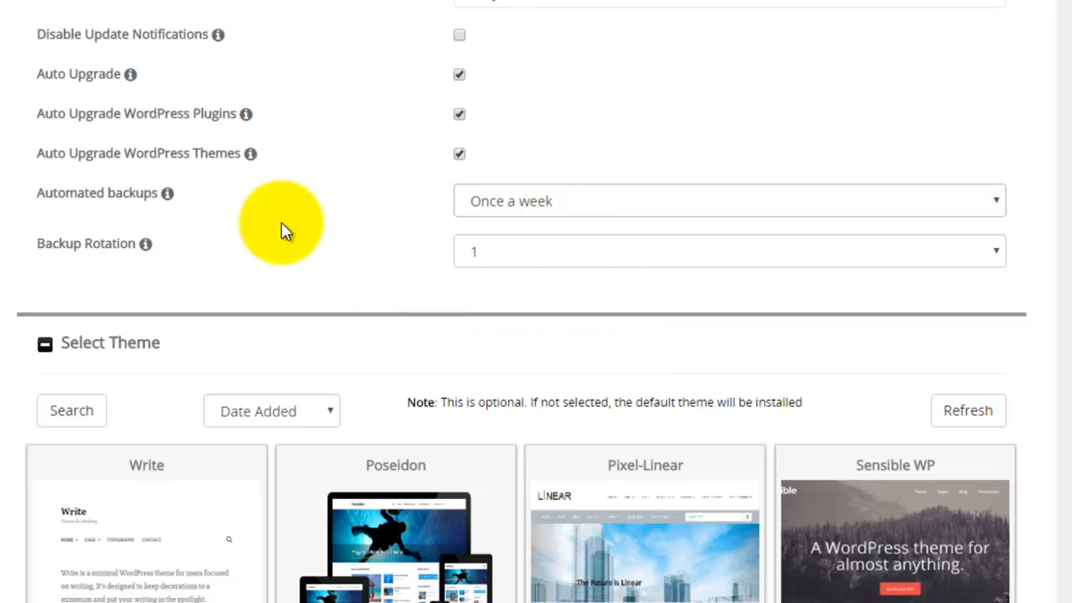
scroll(371, 137, "up", 4)
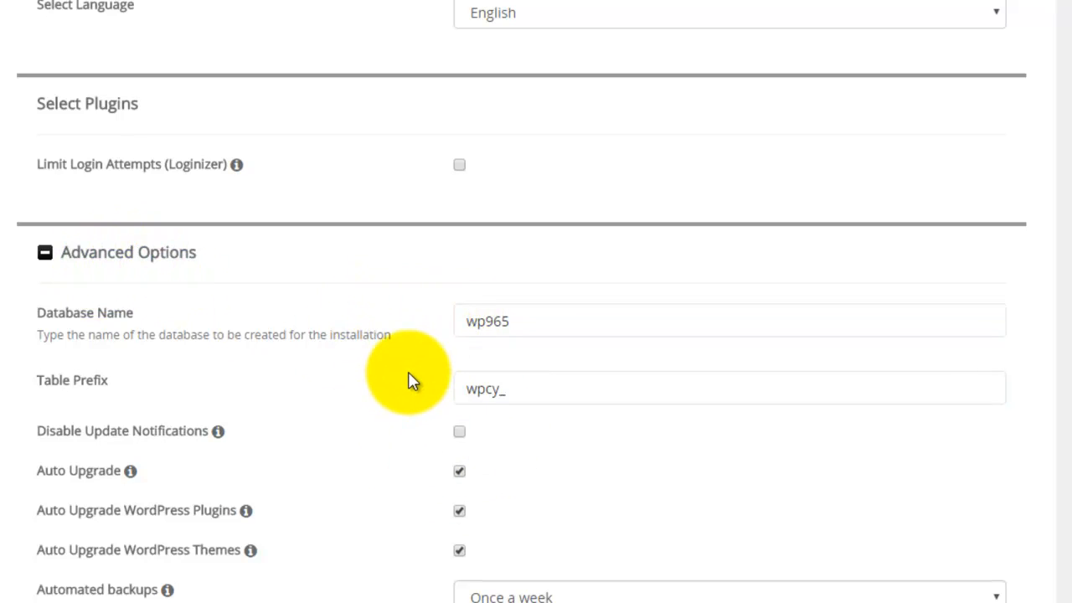
scroll(410, 381, "down", 6)
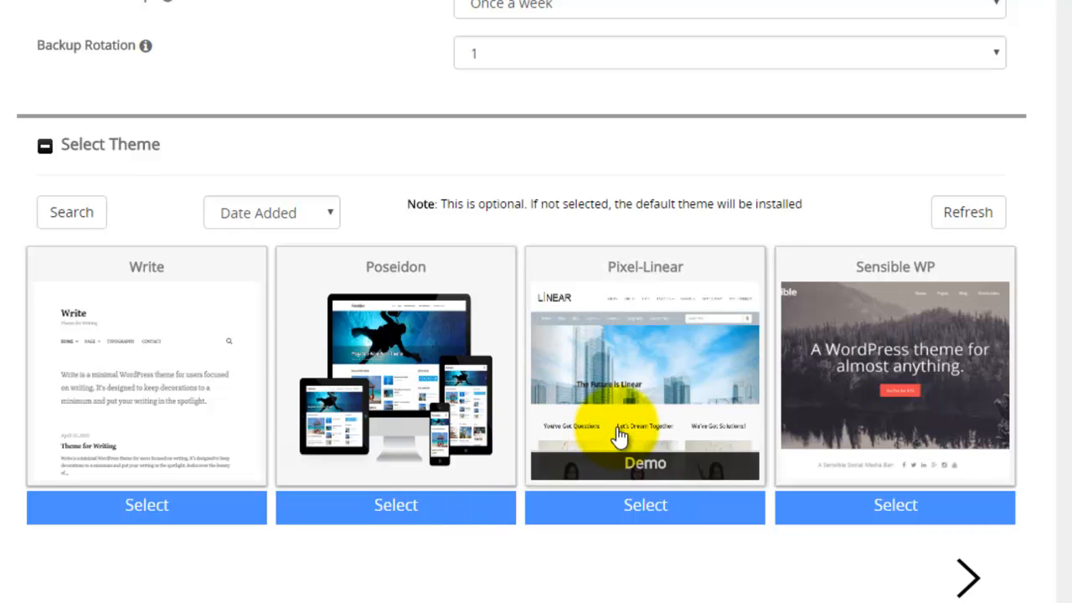
left_click(400, 506)
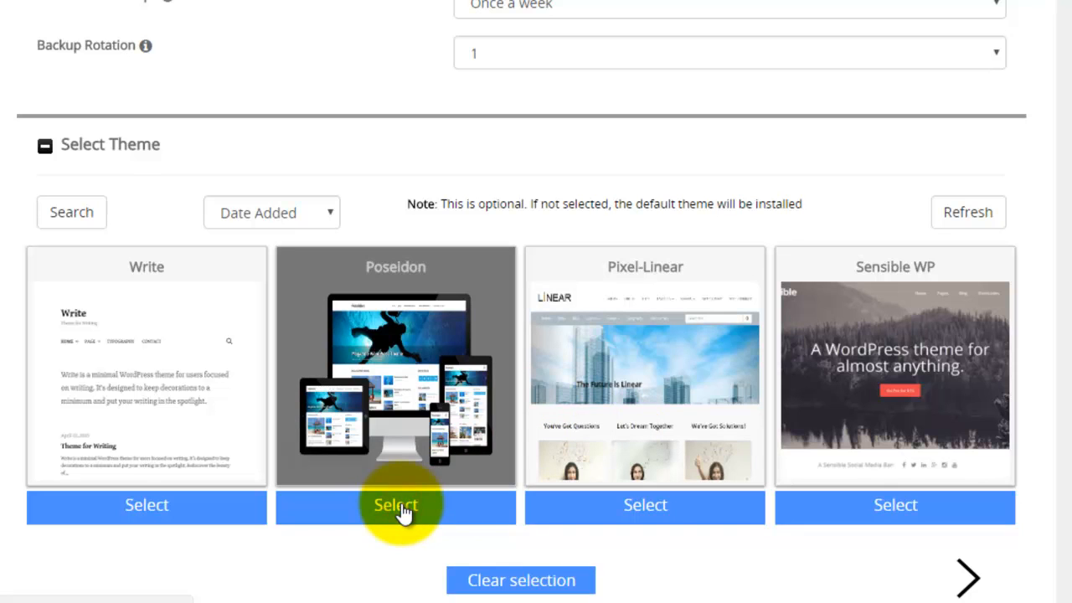
scroll(398, 509, "down", 4)
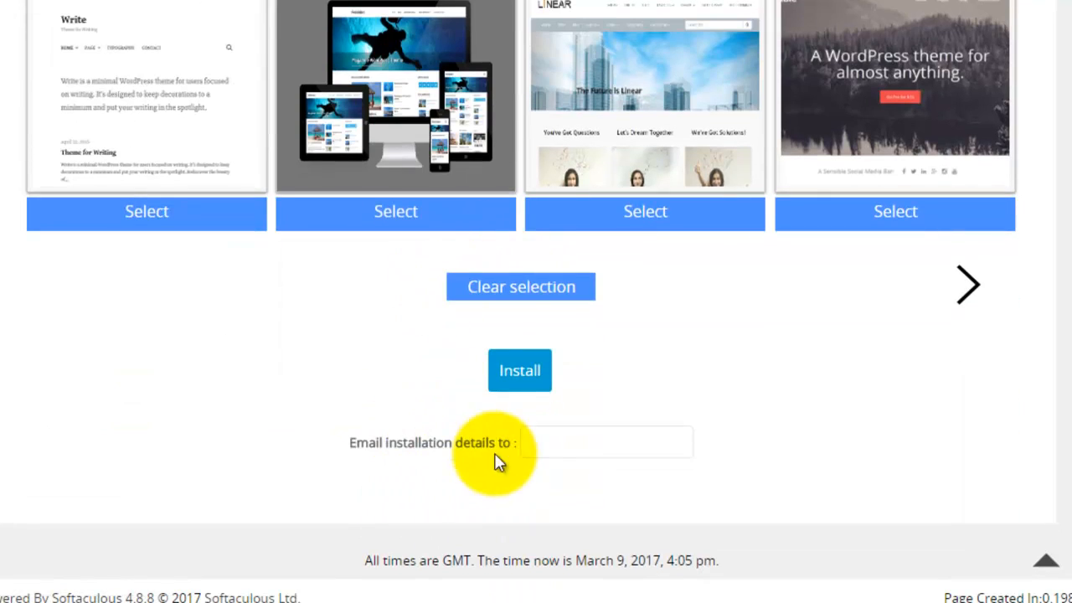
Enter the info e-mail address for installation details and review the whole form.
left_click(541, 442)
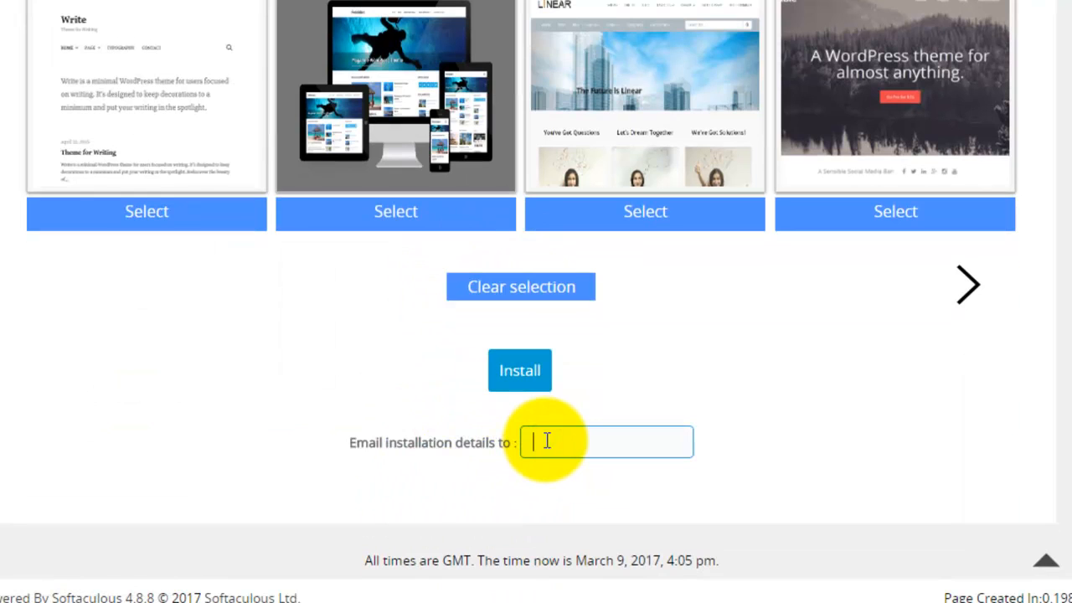
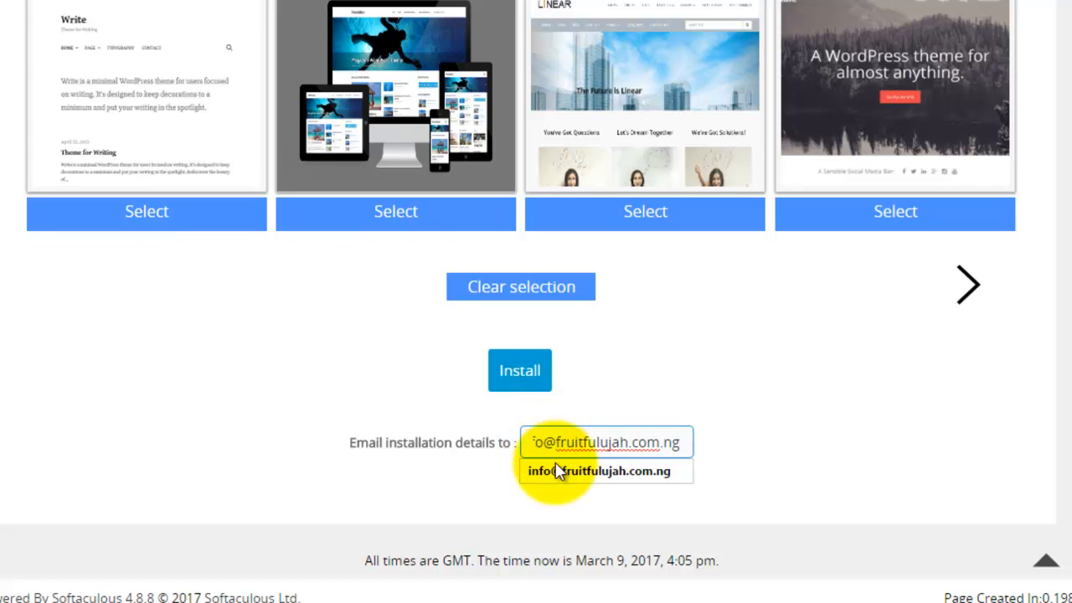
scroll(636, 352, "up", 7)
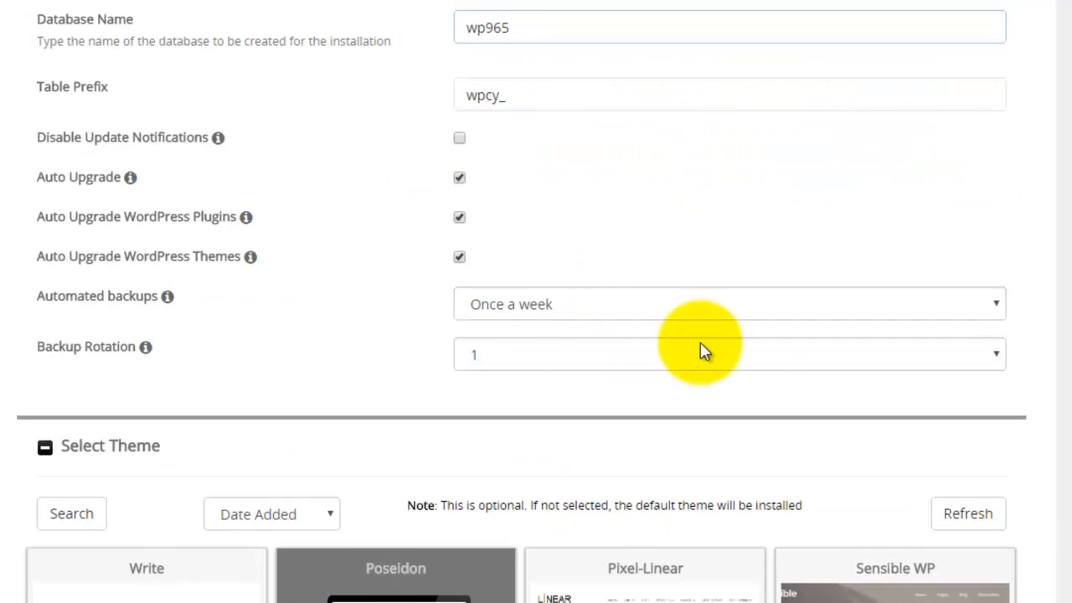
scroll(520, 218, "up", 1)
scroll(460, 252, "up", 5)
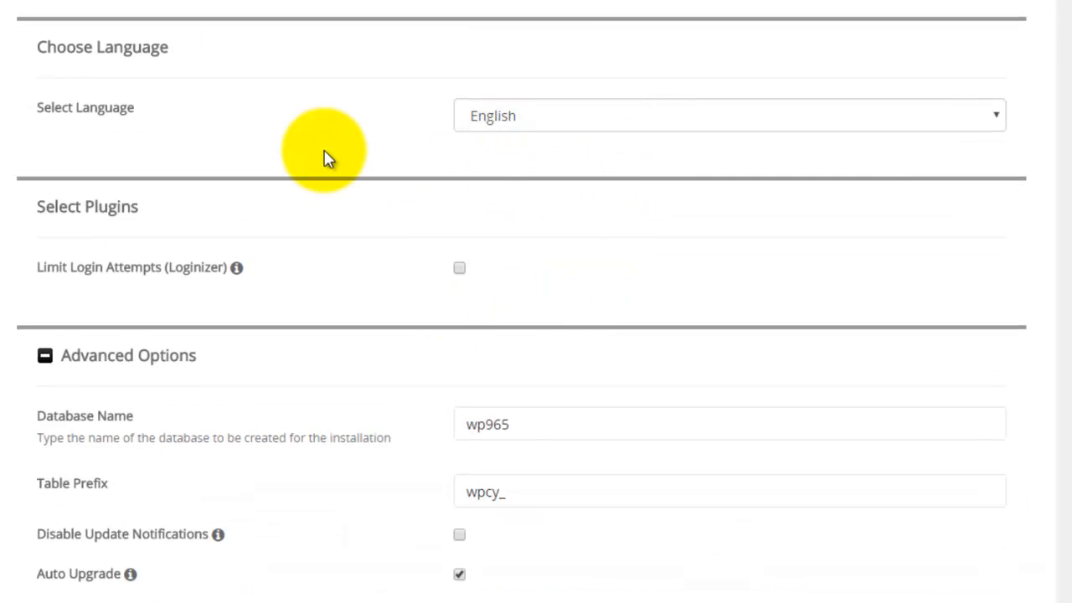
scroll(859, 214, "down", 2)
scroll(867, 251, "down", 11)
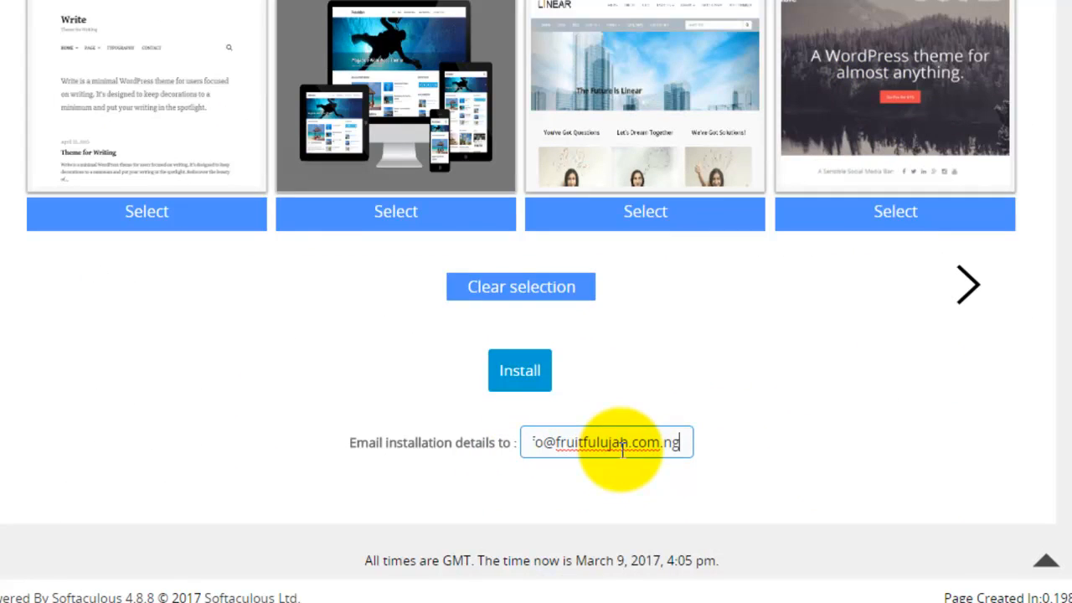
left_click(949, 396)
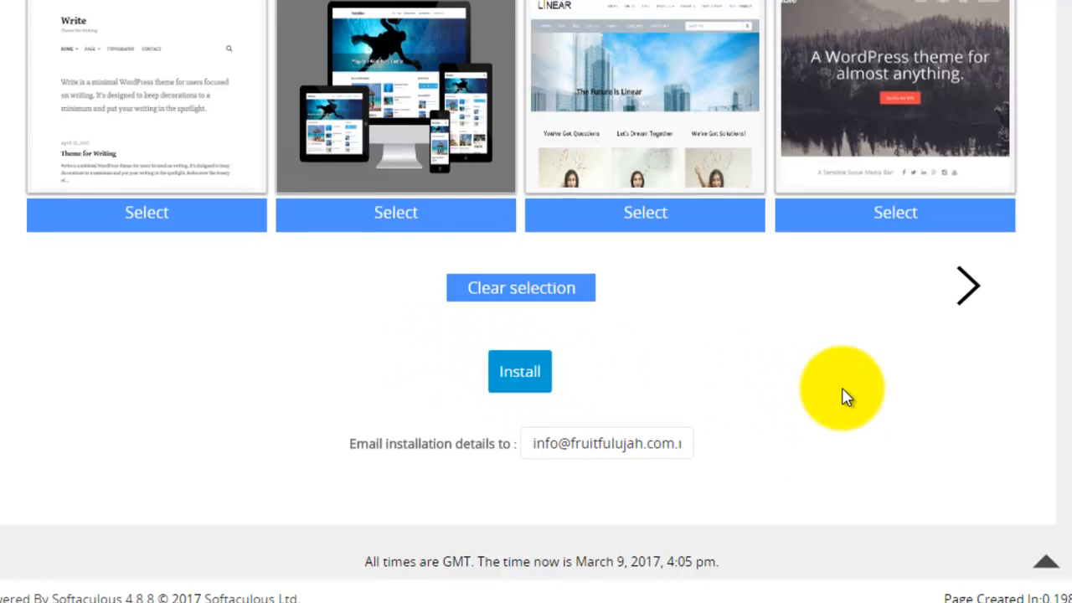
scroll(844, 397, "up", 20)
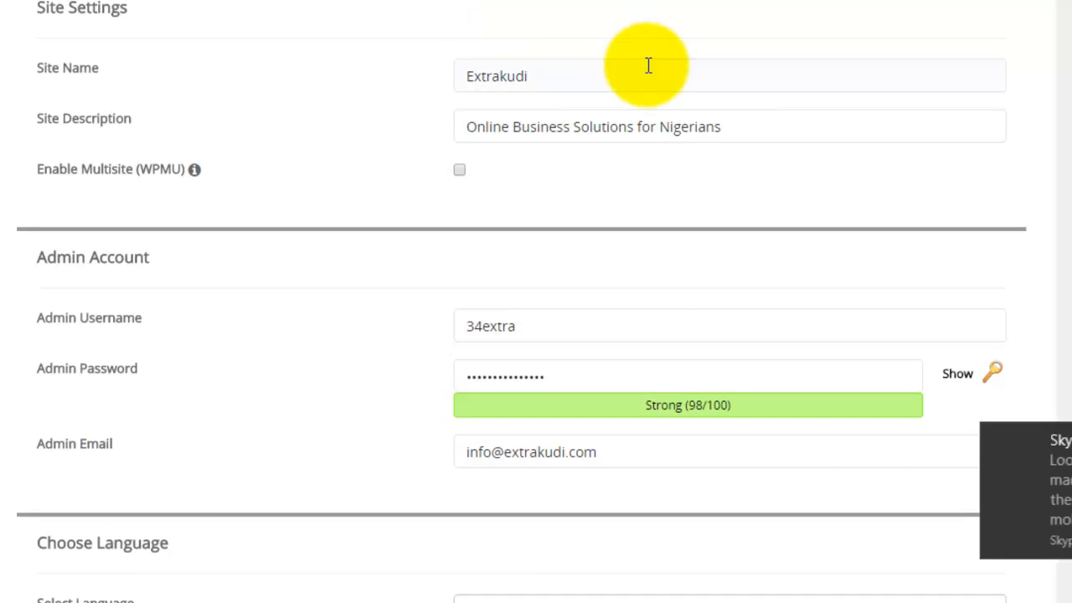
scroll(658, 117, "up", 4)
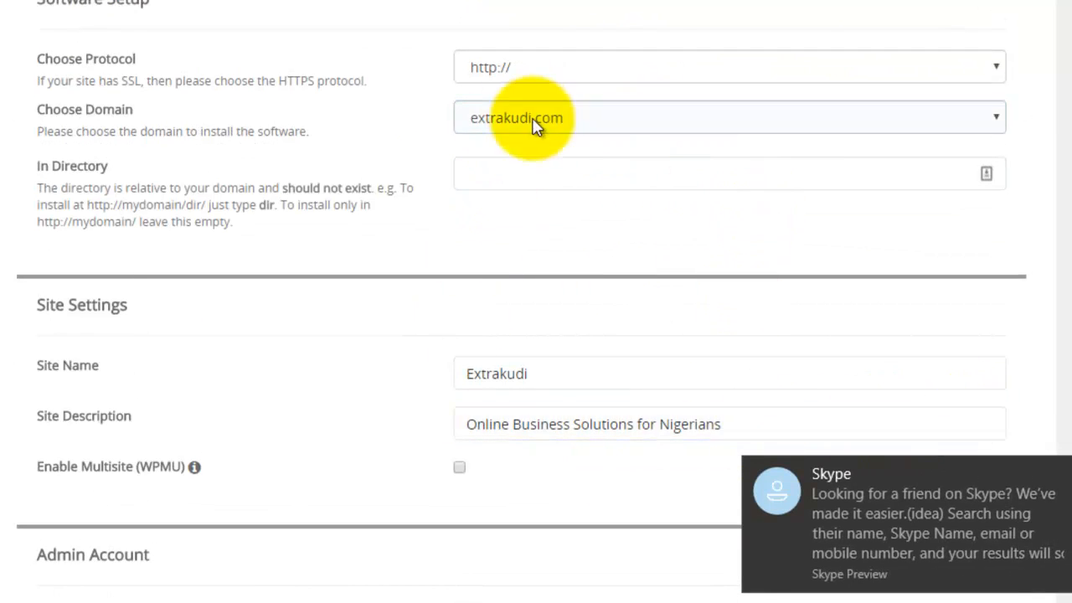
scroll(540, 179, "down", 20)
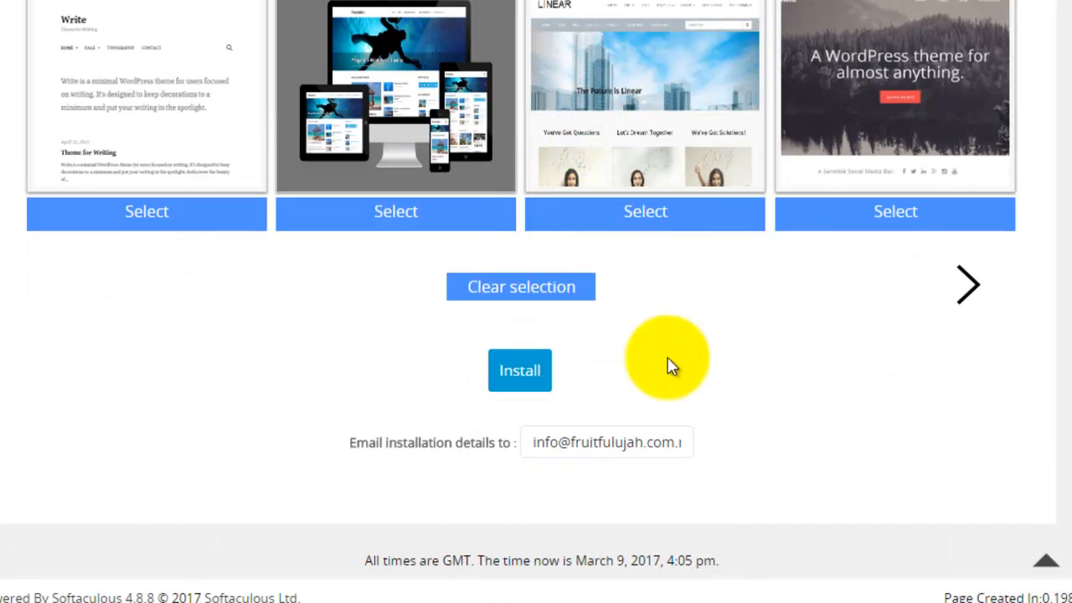
left_click(515, 379)
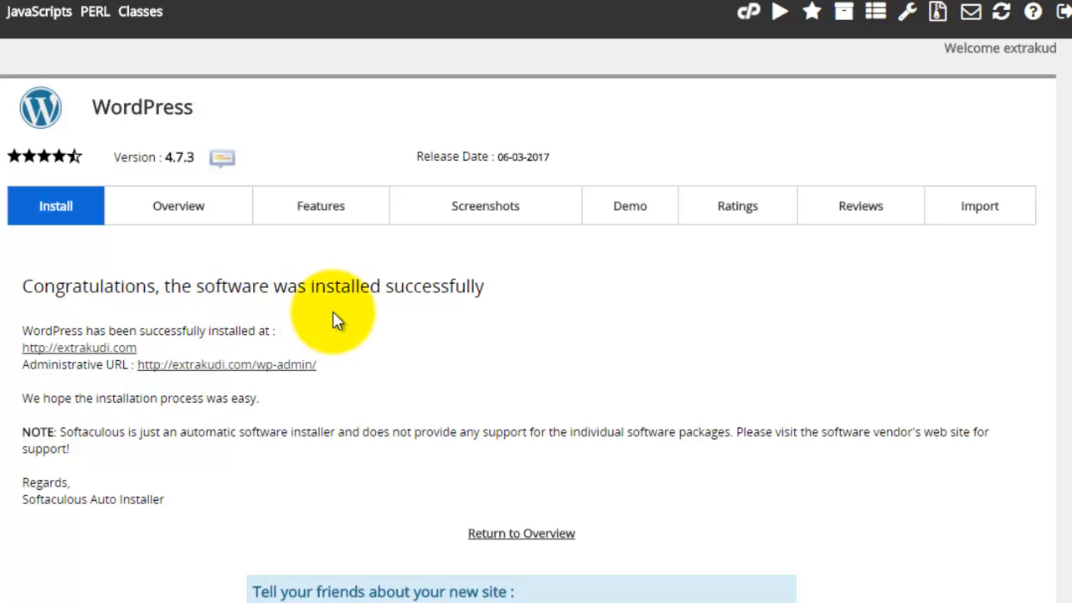
left_click(102, 356)
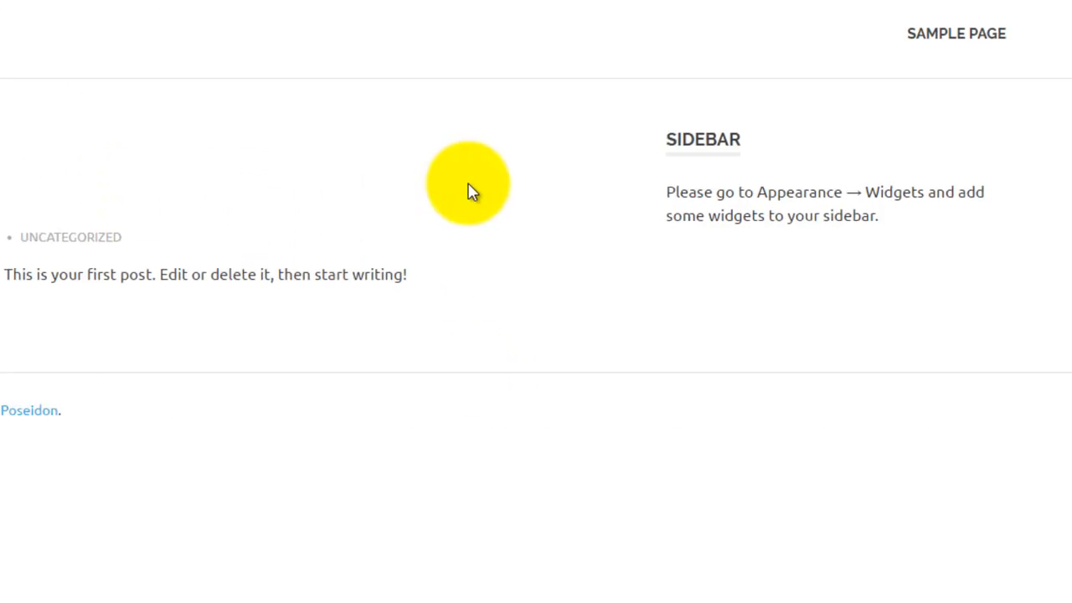
From the Softaculous success page, open the extrakudi.com/wp-admin dashboard via its Administrative URL.
left_click(82, 25)
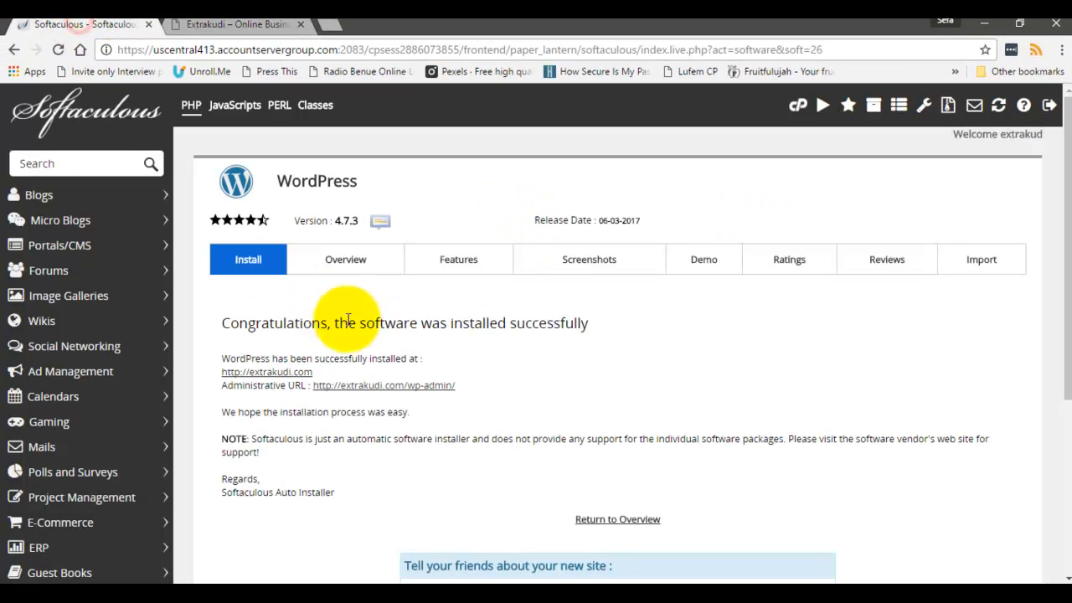
left_click(375, 386)
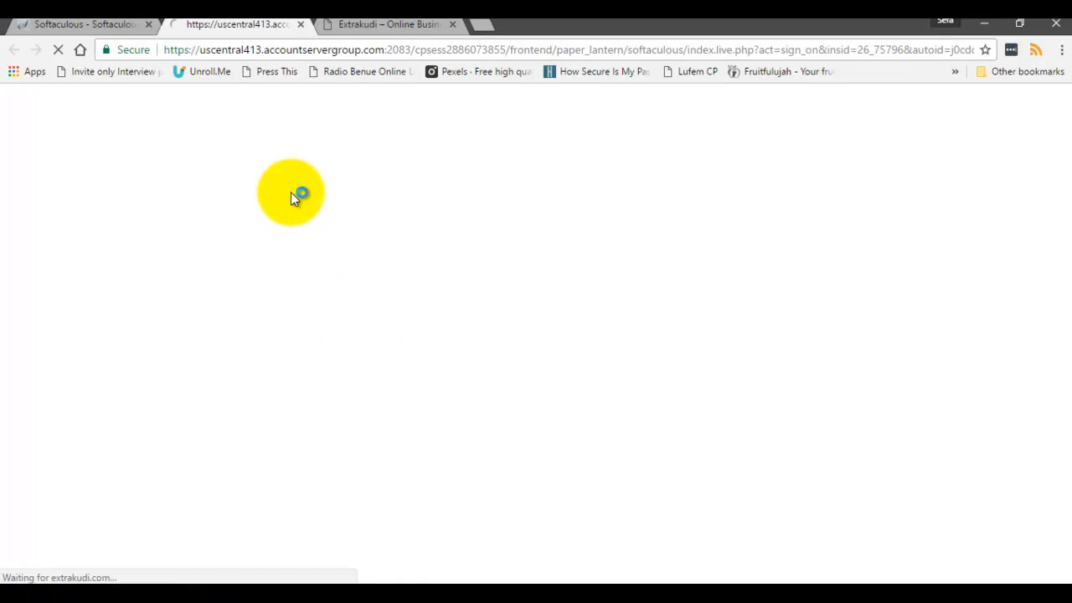